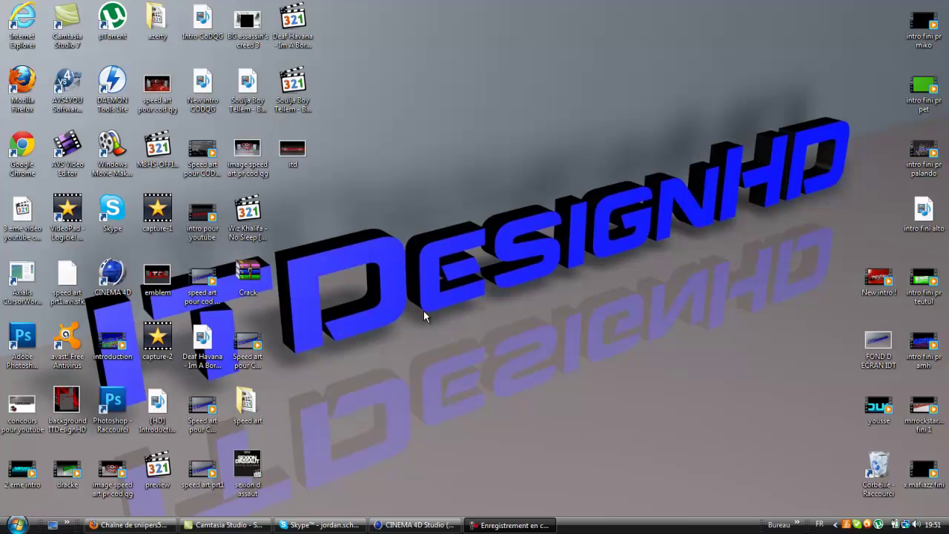
Move the "intro fini pr pet" video beside the "intro fini pr miko" file on the desktop, preview it, and close the player.
left_click_drag(922, 90, 875, 25)
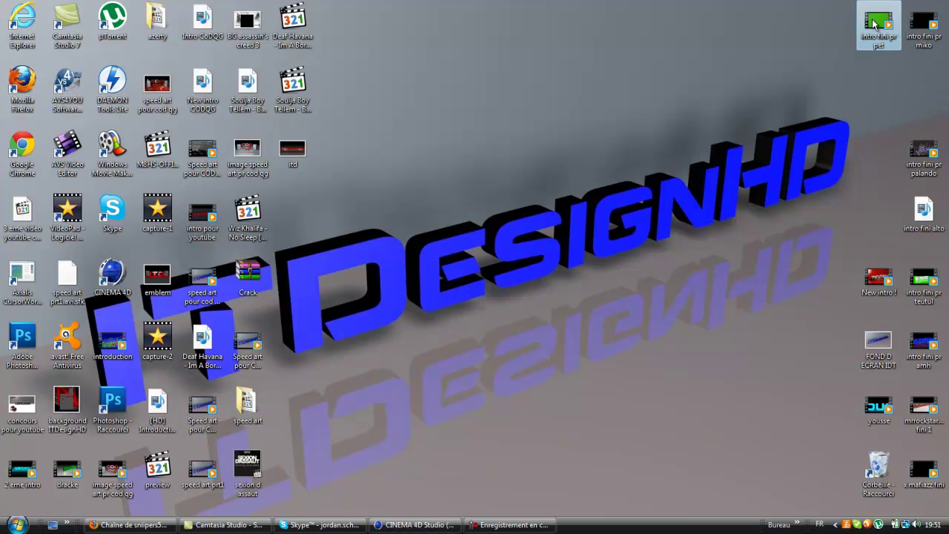
double_click(875, 24)
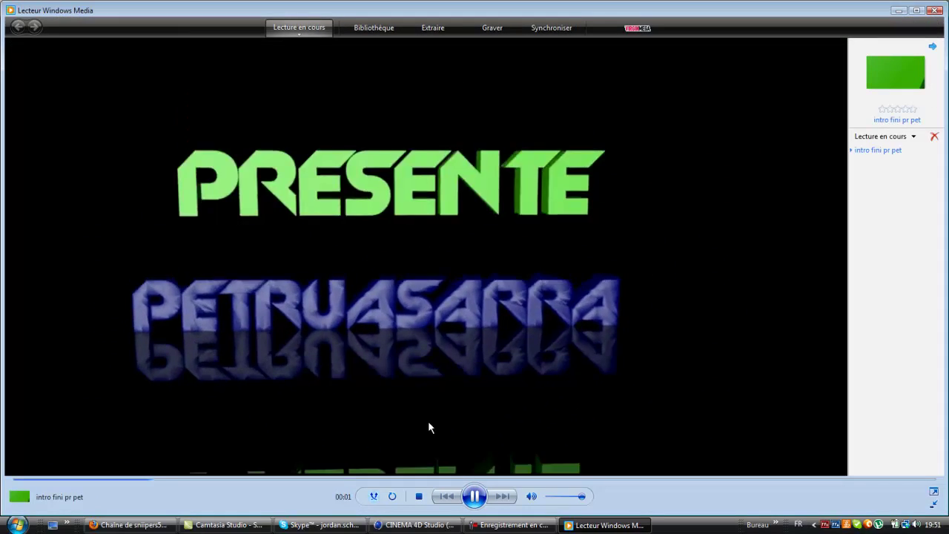
left_click(474, 496)
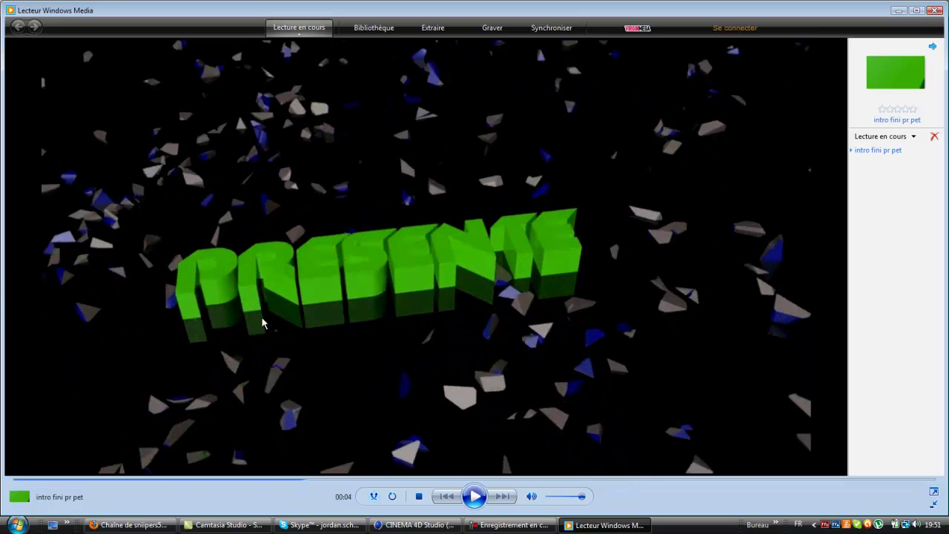
left_click(475, 497)
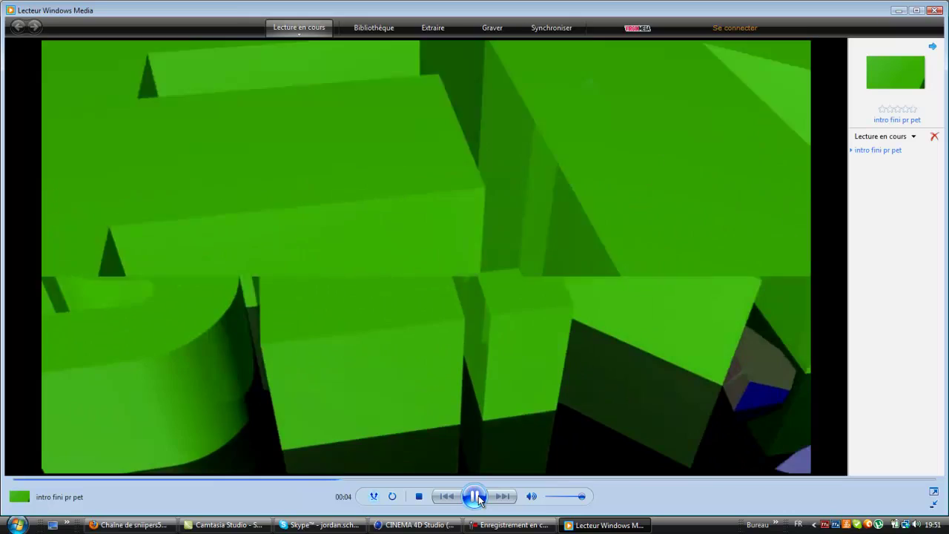
left_click(475, 497)
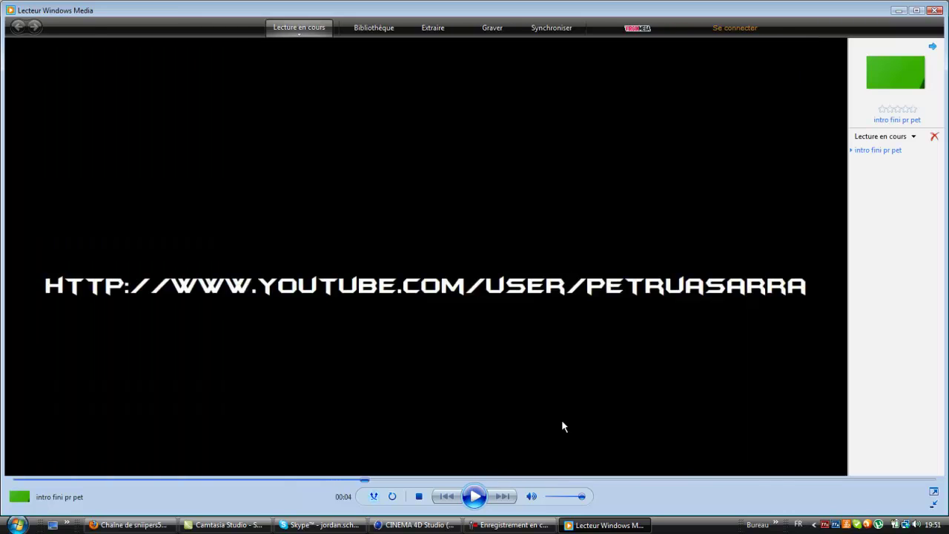
left_click(934, 10)
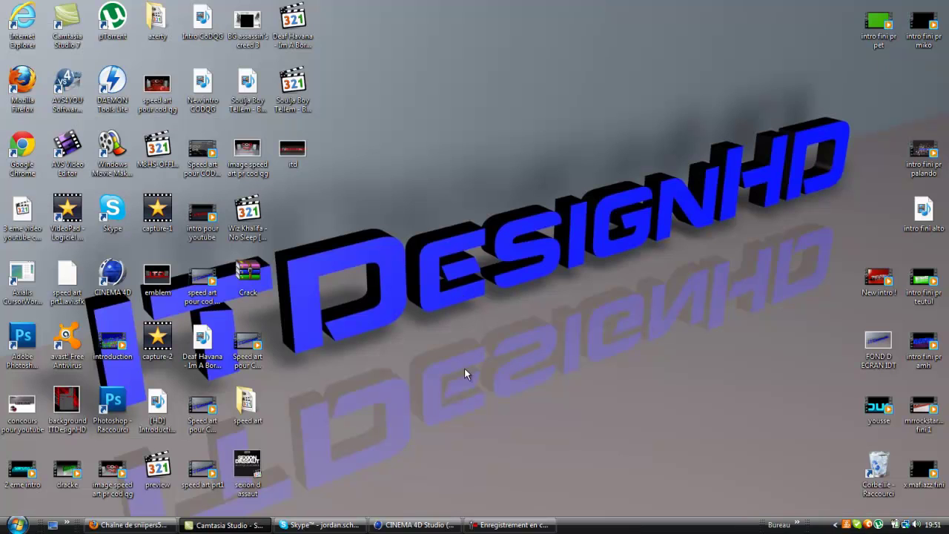
Switch to Firefox to view the Thrausi download page, and check the installed CINEMA 4D version in the program information.
left_click(130, 524)
left_click(288, 9)
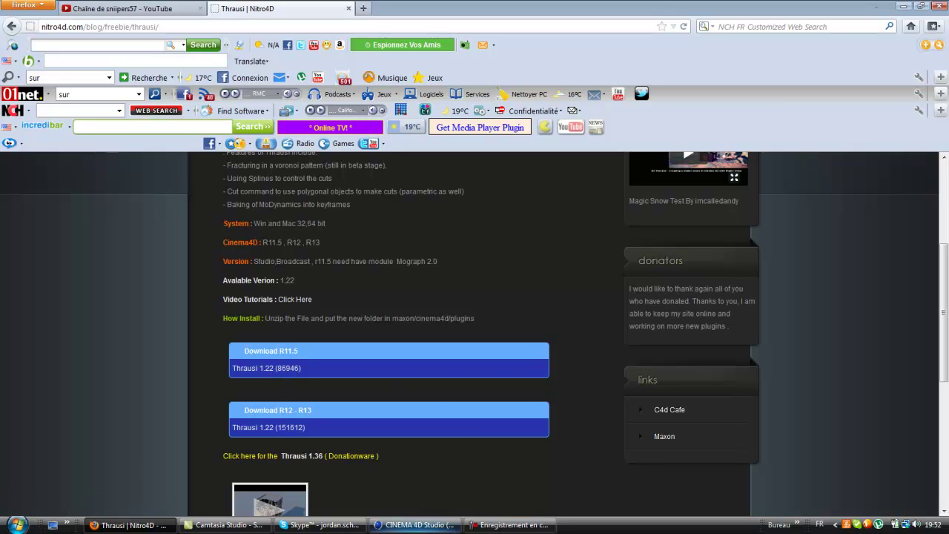
left_click(415, 524)
left_click(510, 17)
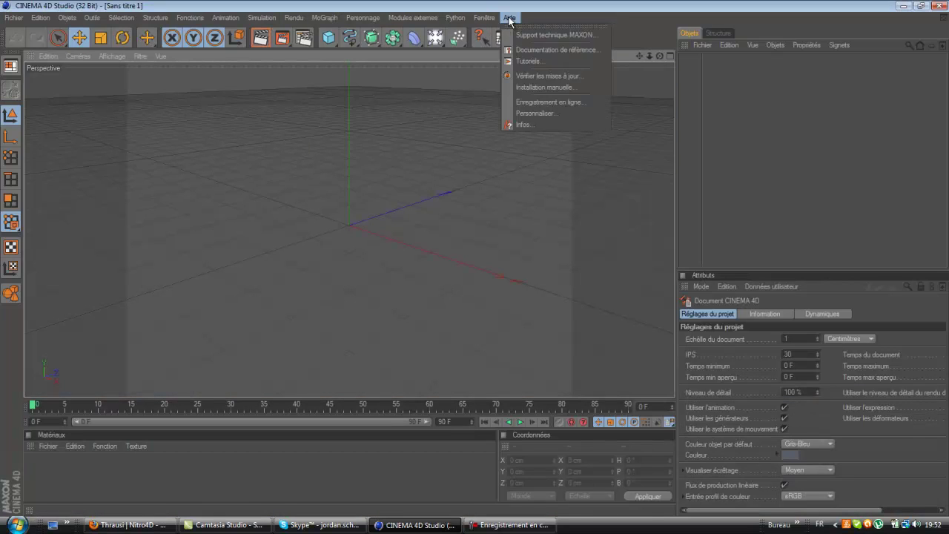
left_click(520, 126)
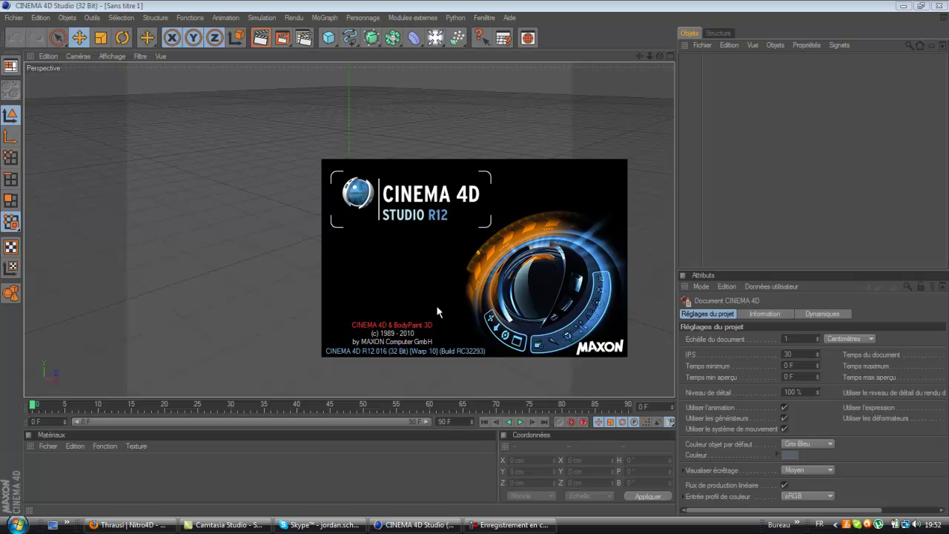
left_click(427, 350)
left_click(904, 6)
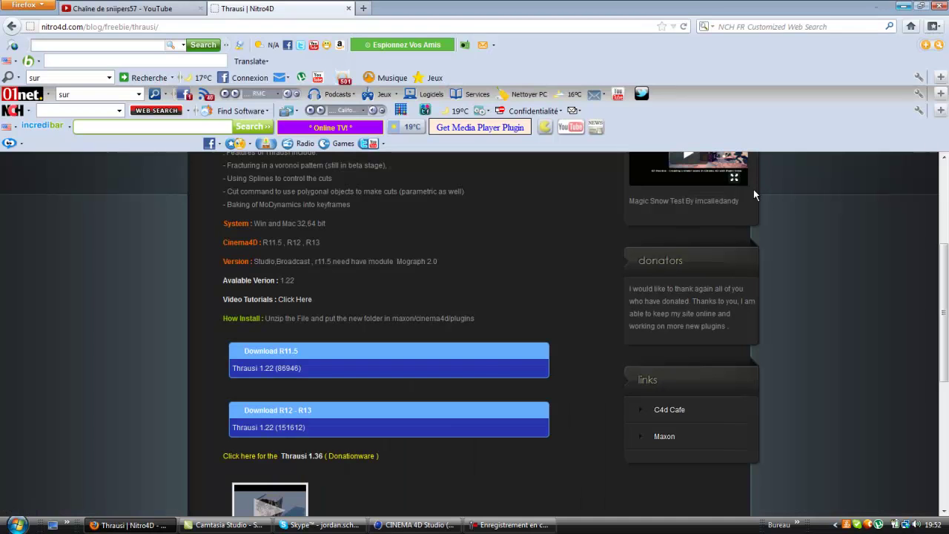
left_click(904, 6)
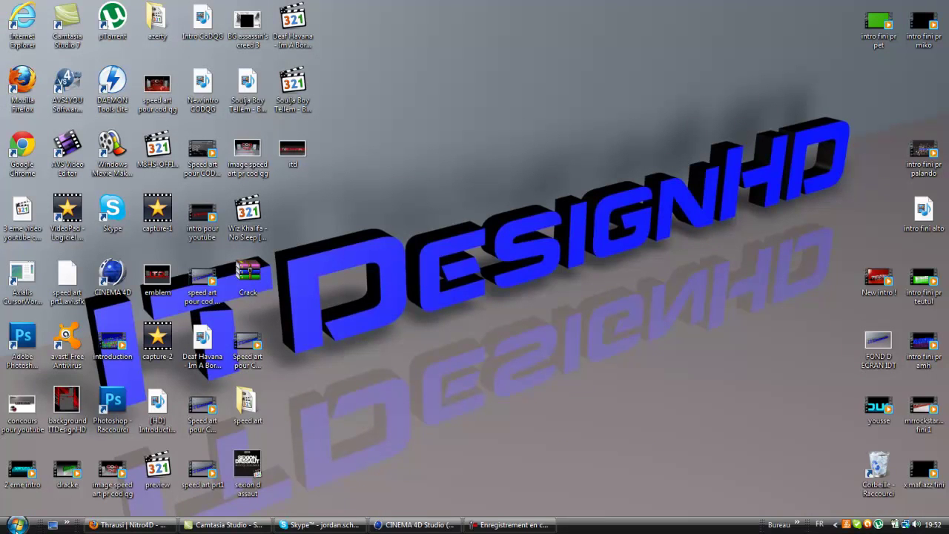
Browse drive C: to Programmes > MAXON > CINEMA 4D R12 > plugins to check the installed plugins, and close the folder.
left_click(17, 524)
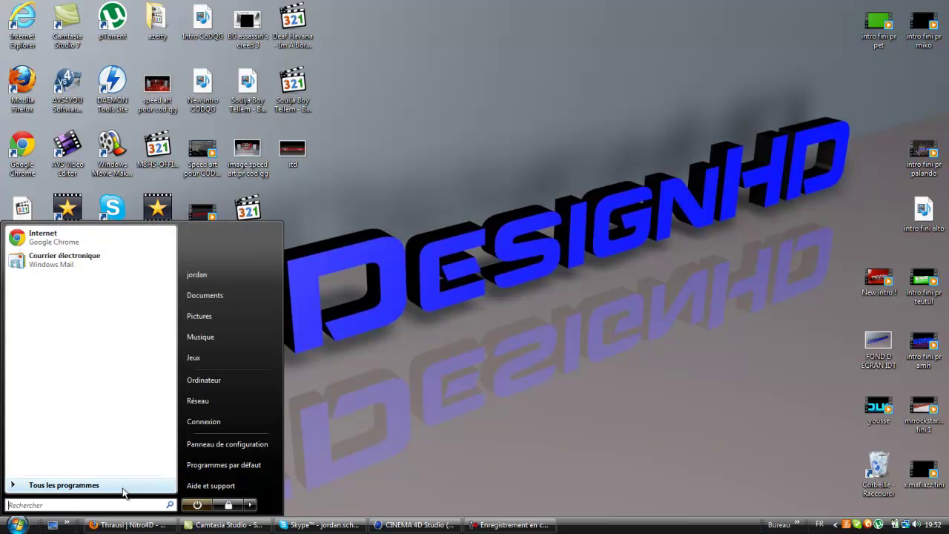
left_click(245, 383)
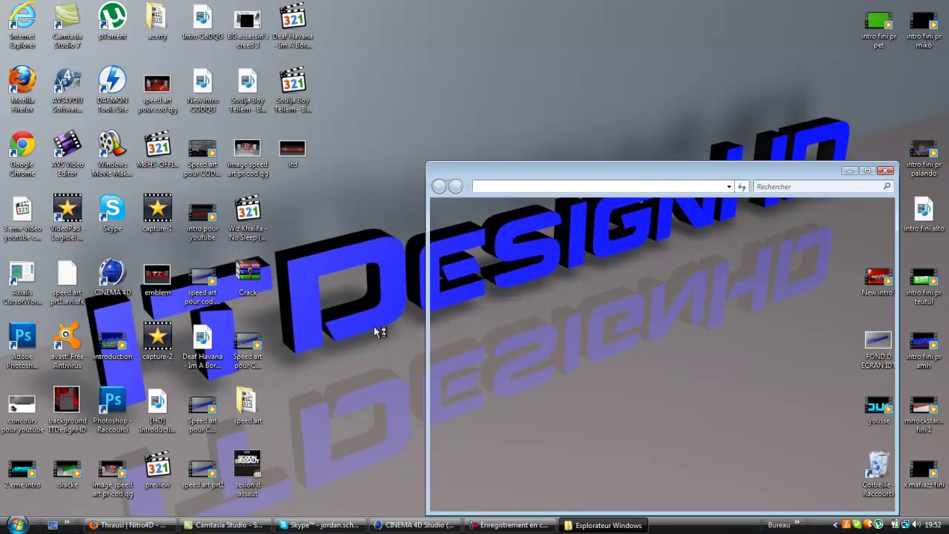
double_click(708, 255)
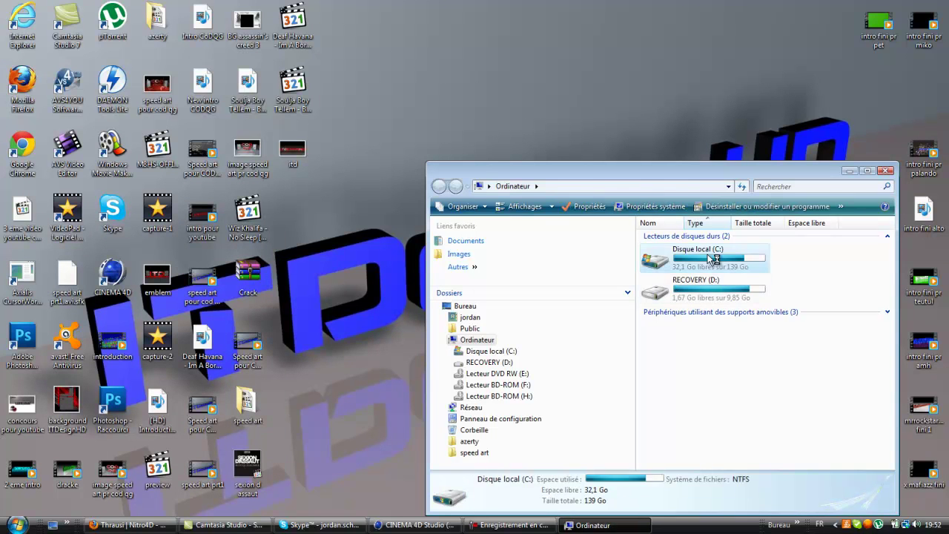
double_click(690, 260)
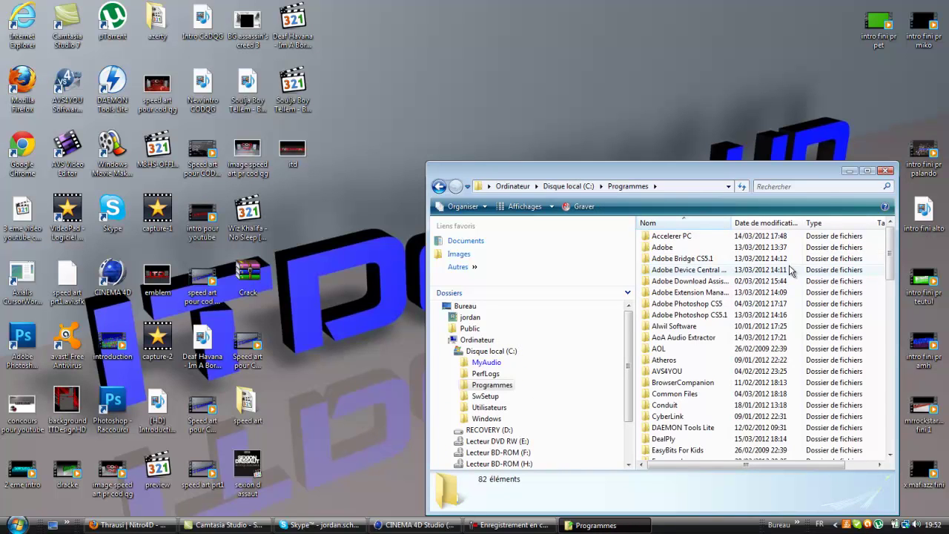
scroll(790, 271, "down", 10)
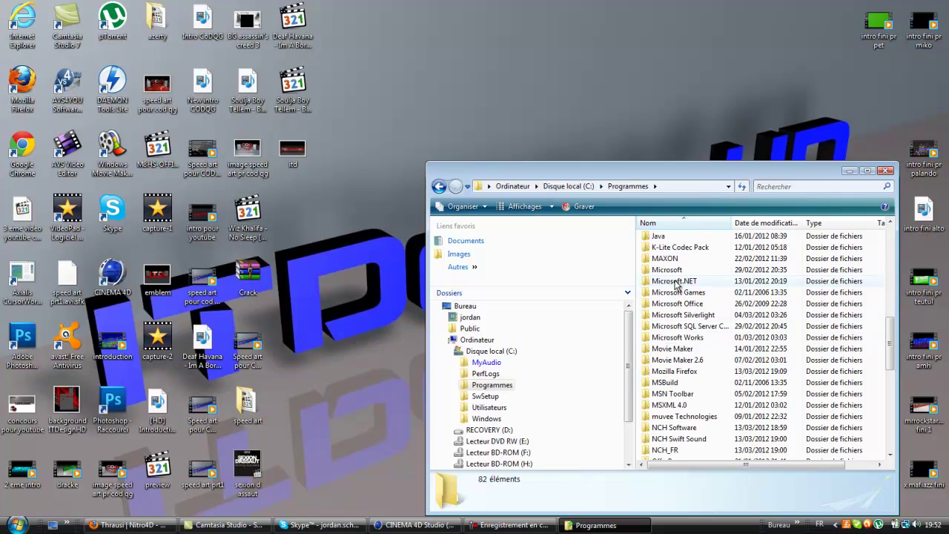
double_click(673, 259)
double_click(674, 238)
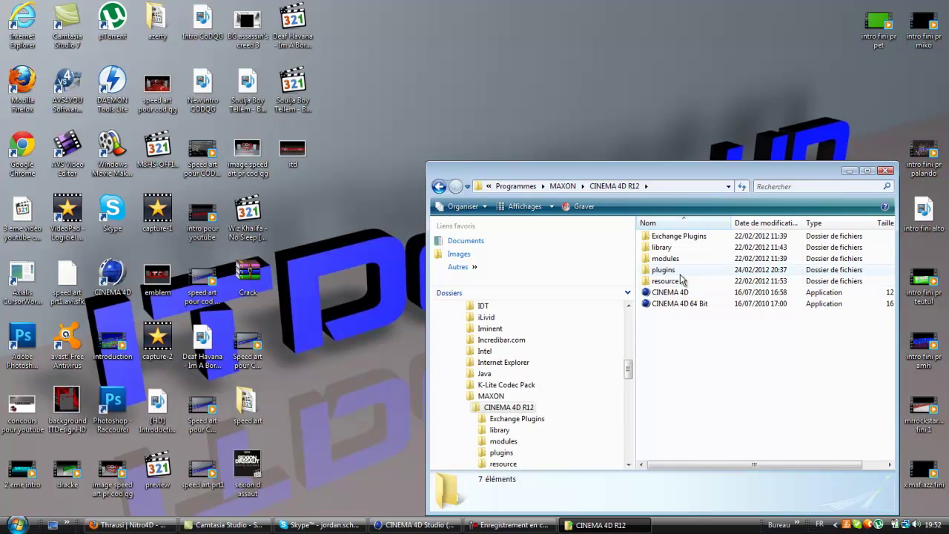
double_click(681, 271)
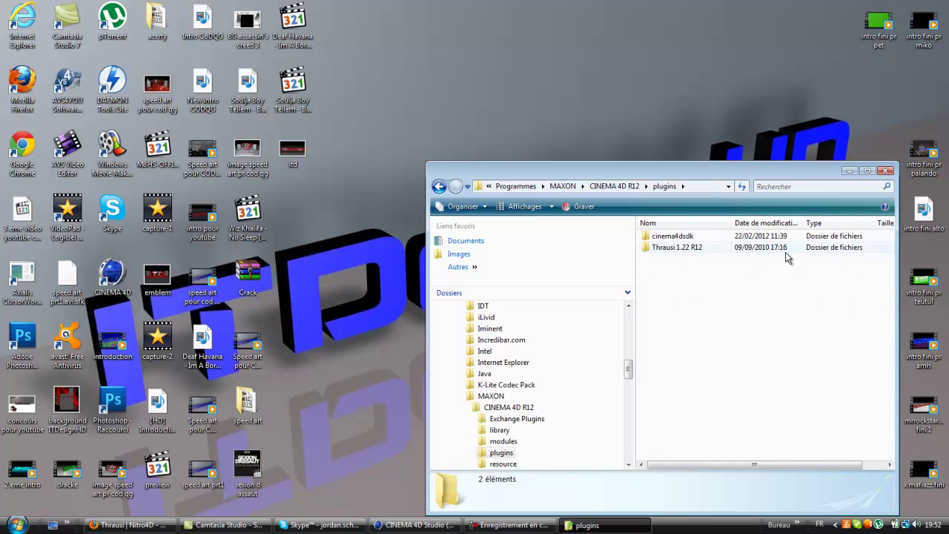
left_click(885, 171)
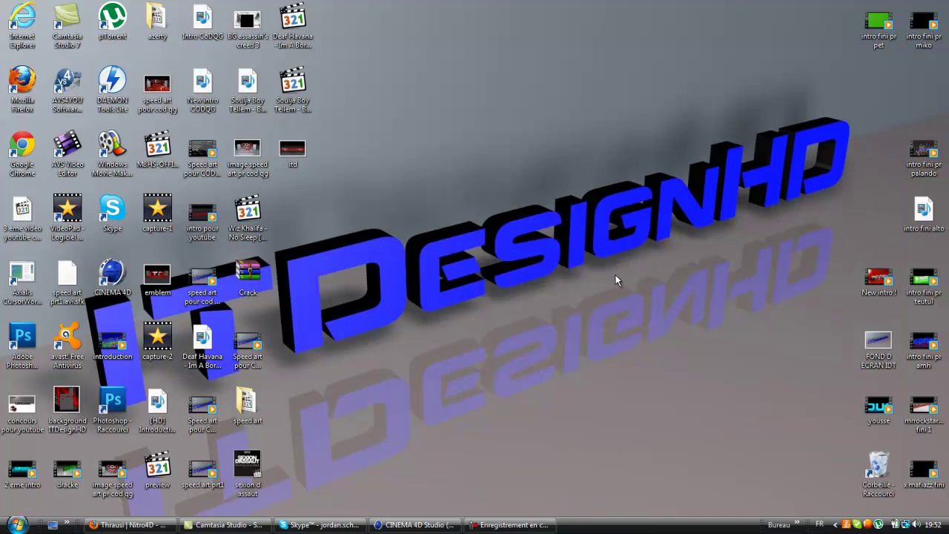
Switch to CINEMA 4D and add a MoGraph text object reading "itdesignhd".
left_click(419, 525)
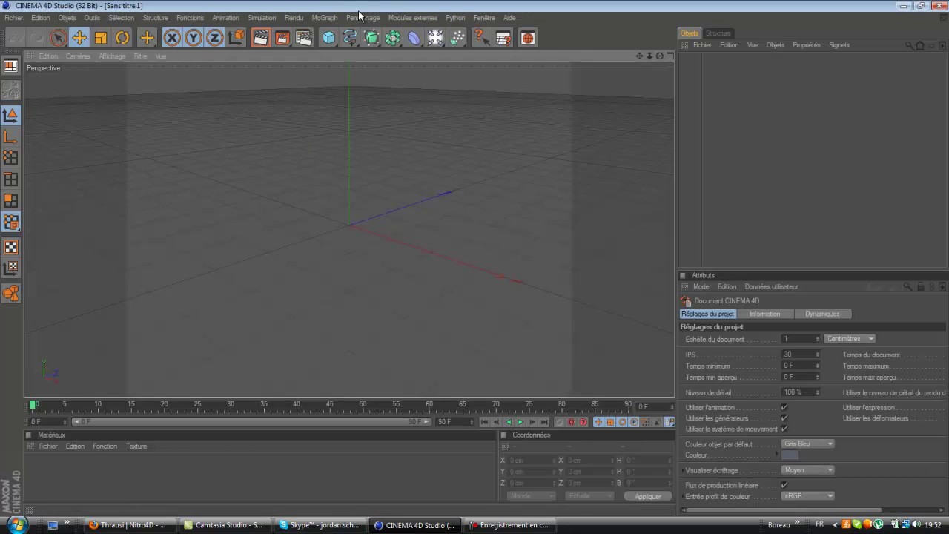
left_click(324, 17)
left_click(359, 151)
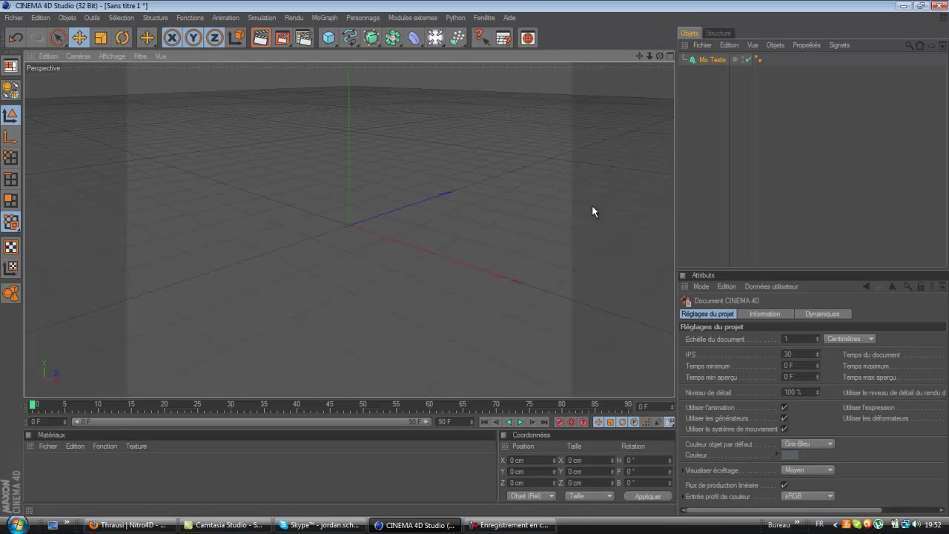
double_click(716, 375)
key("BackSpace")
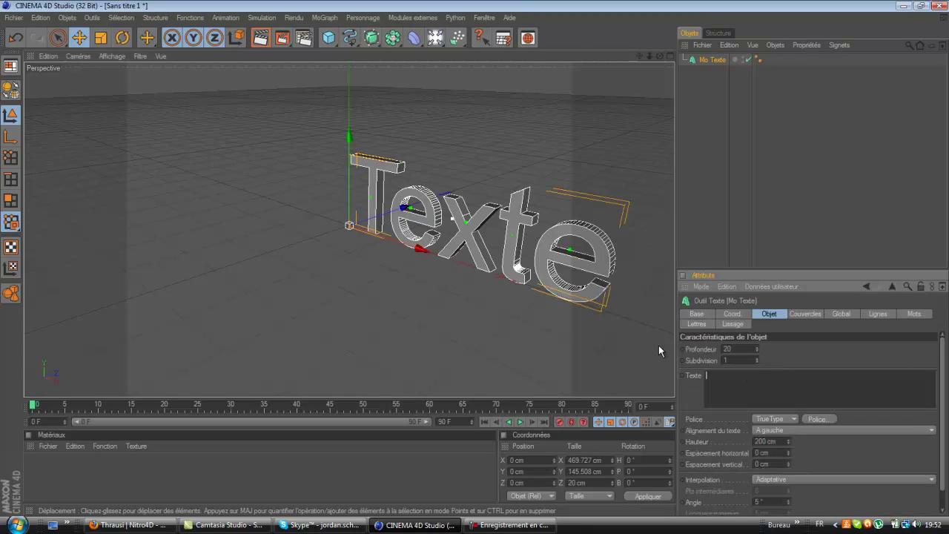
type("itdesignhd")
Set the text object's font to Ethnocentric Rg.
left_click(818, 419)
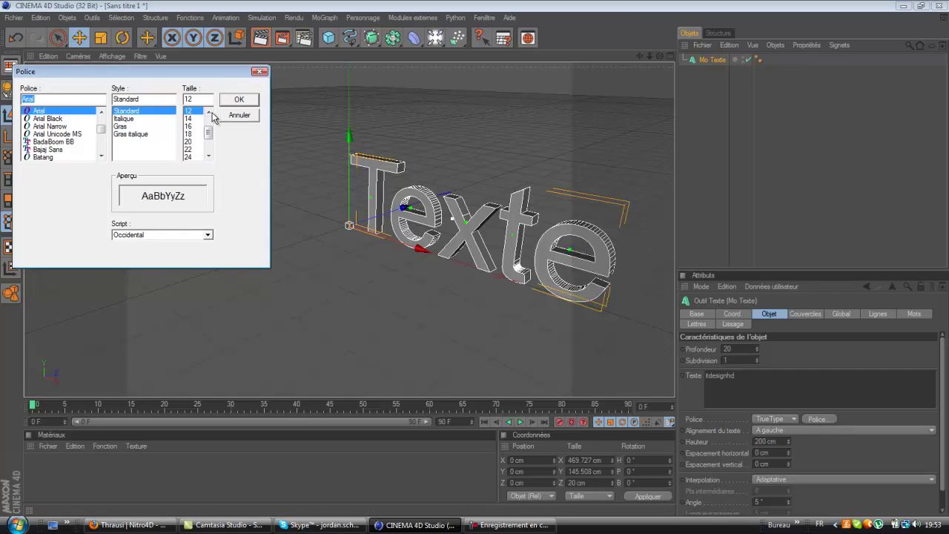
type("et")
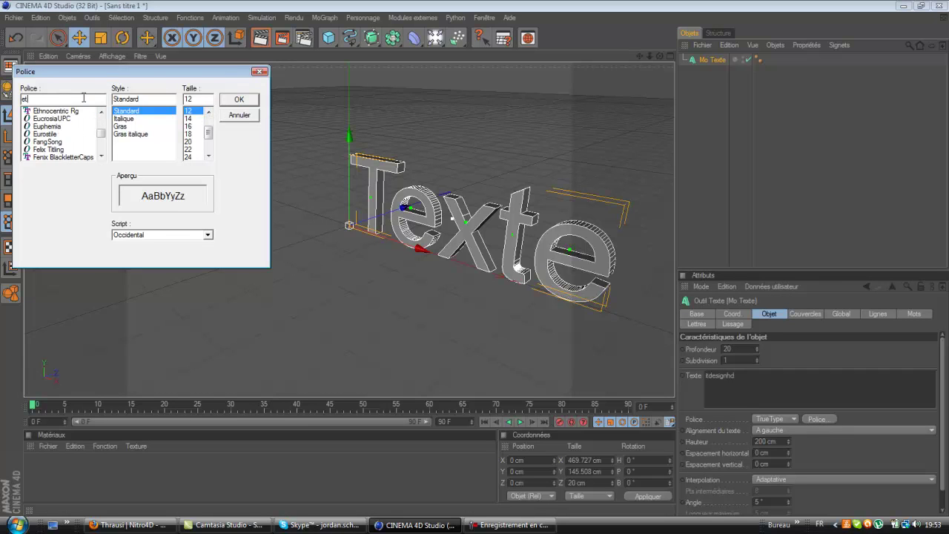
type("hno")
left_click(80, 111)
left_click(238, 100)
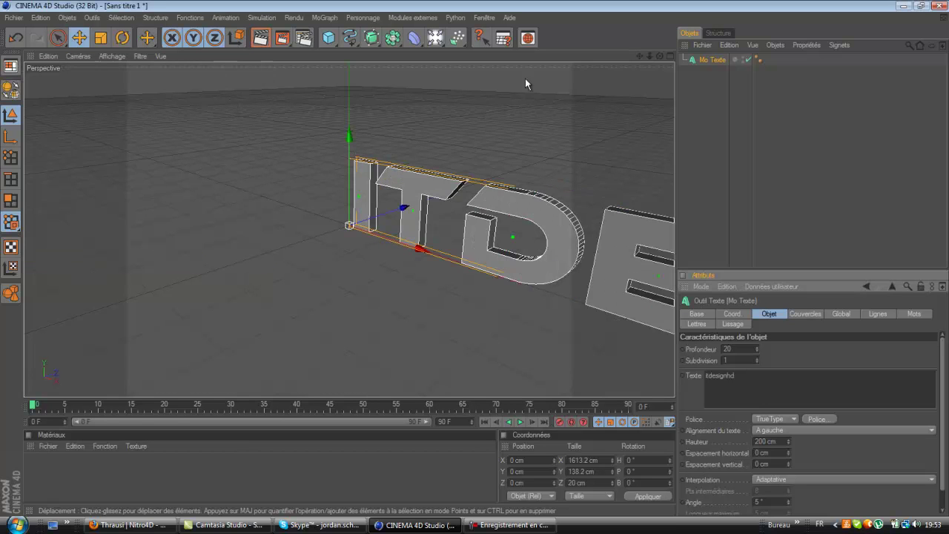
Set the render output to the HDV/HDTV 720 29.97 preset and the frame range to Toutes les images.
left_click_drag(659, 56, 476, 258)
left_click_drag(649, 55, 473, 258)
left_click_drag(642, 55, 474, 259)
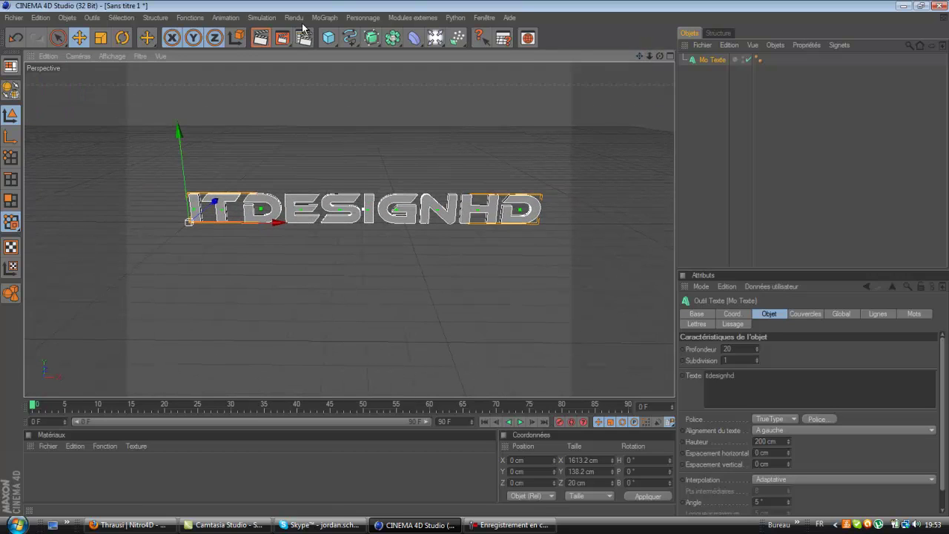
left_click(303, 37)
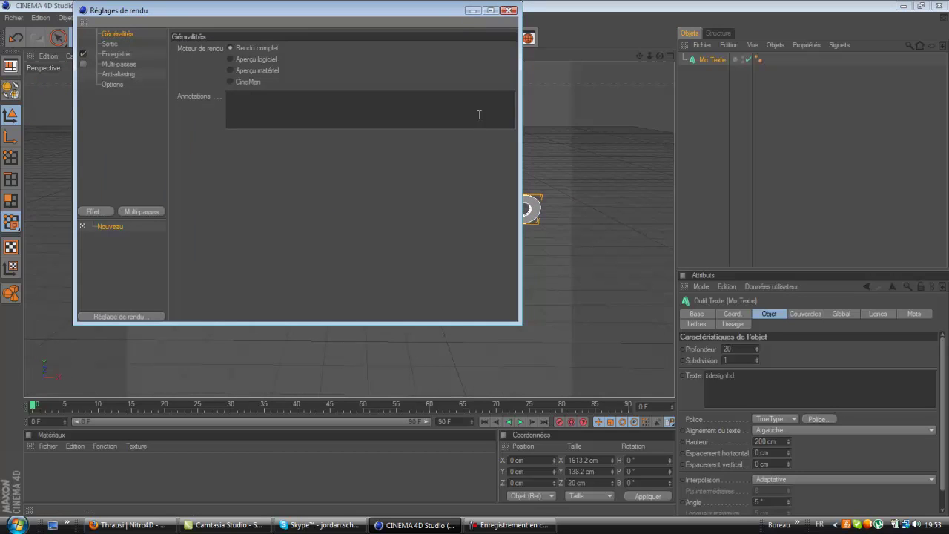
left_click(111, 45)
left_click(184, 49)
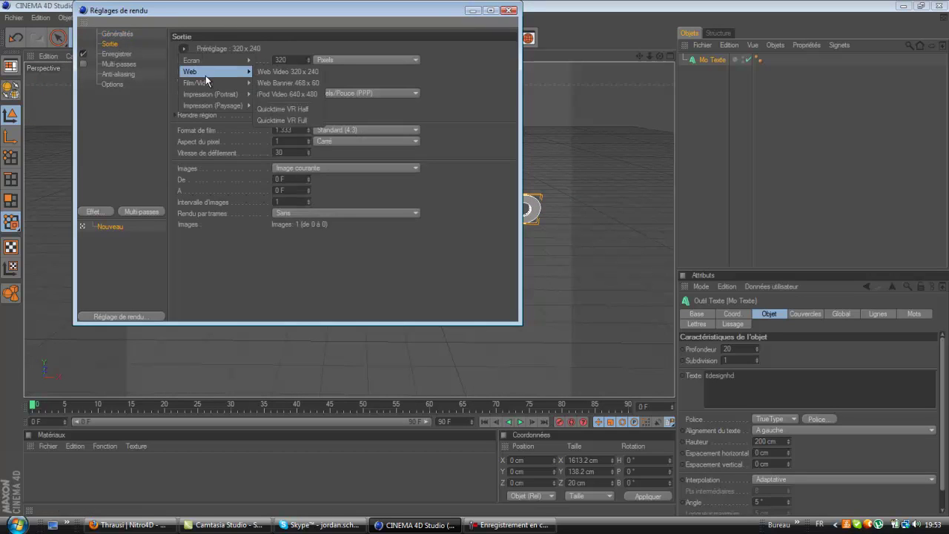
mouse_move(226, 86)
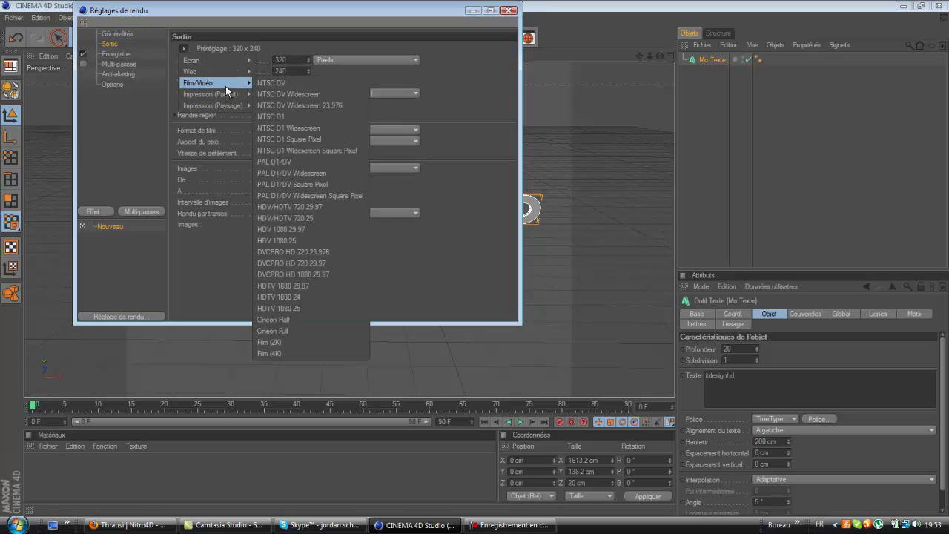
left_click(316, 209)
left_click(341, 167)
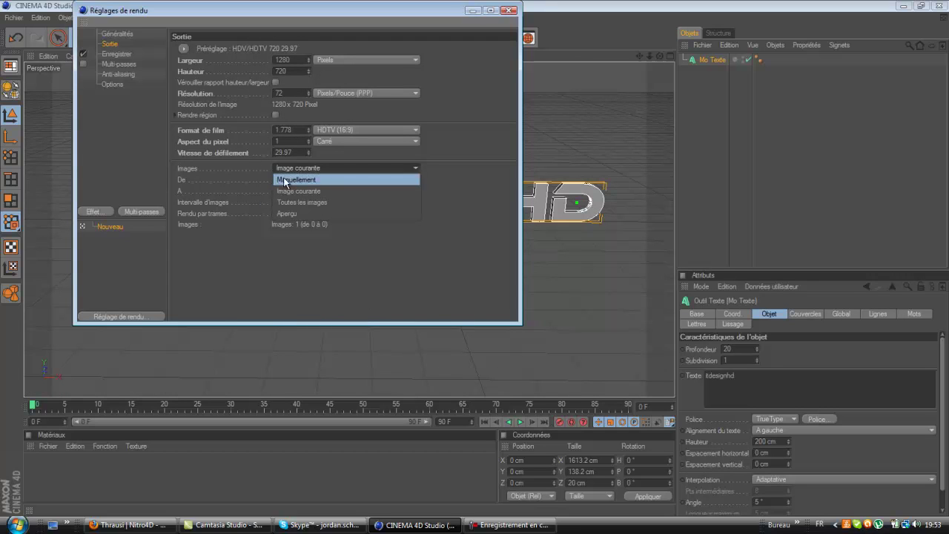
left_click(355, 200)
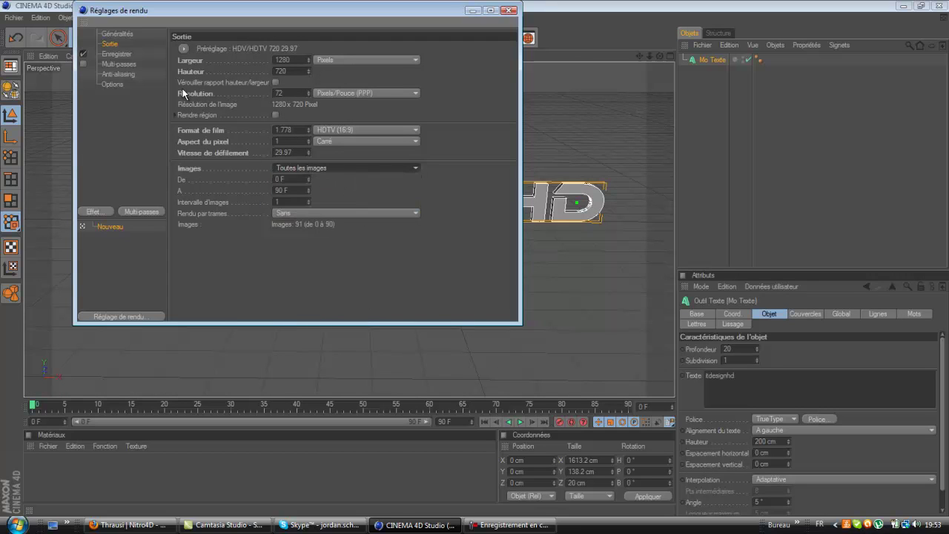
Set the render anti-aliasing to Au mieux with the Animation filter.
left_click(117, 74)
left_click(293, 50)
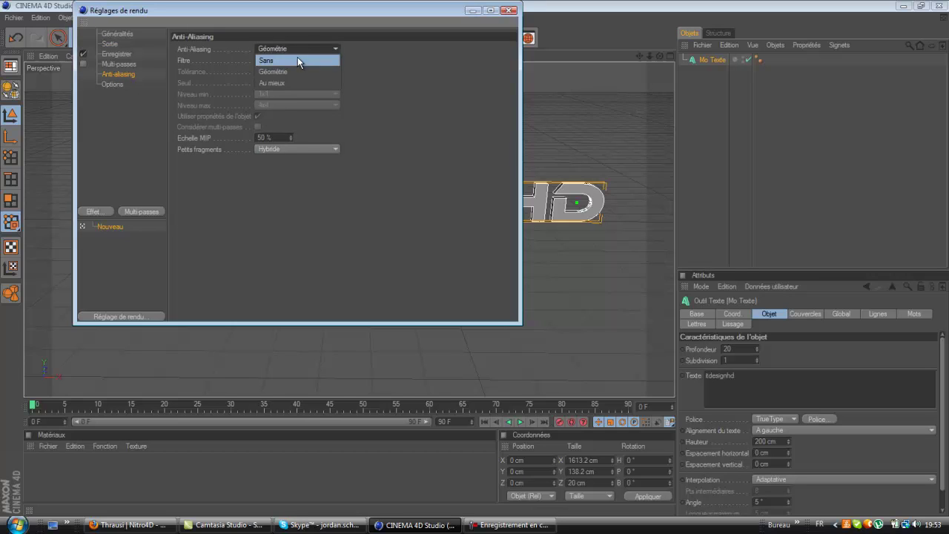
left_click(298, 84)
left_click(297, 62)
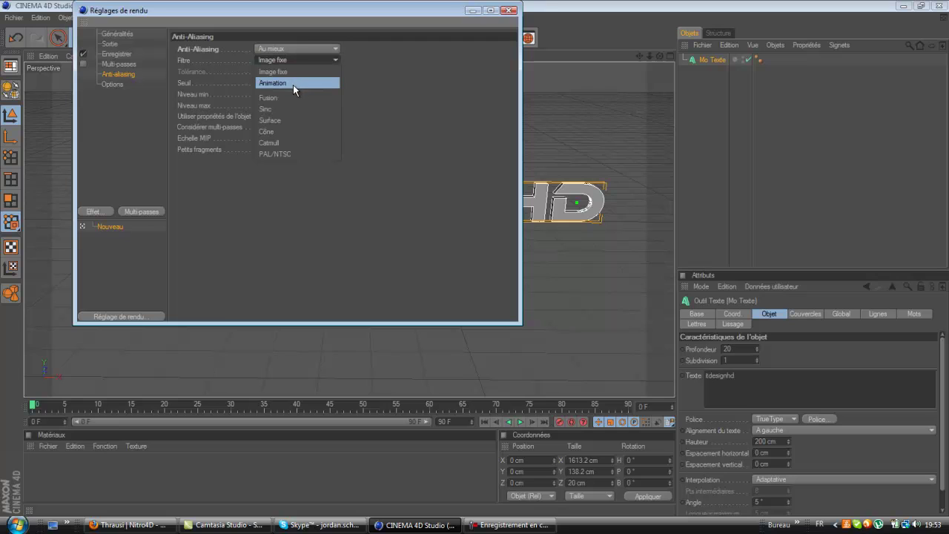
left_click(293, 85)
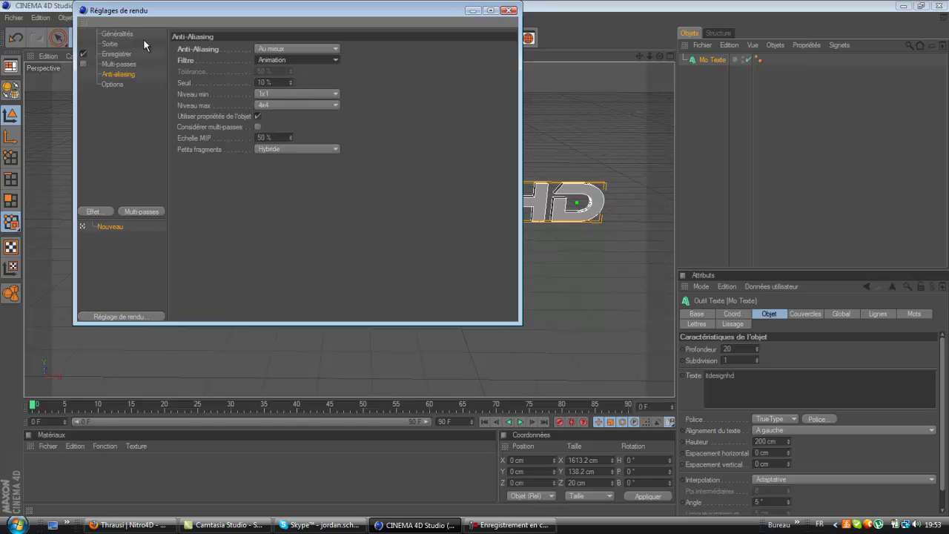
Set the render output to the Film AVI format, saved on the desktop as designhd, and close the render settings.
left_click(117, 54)
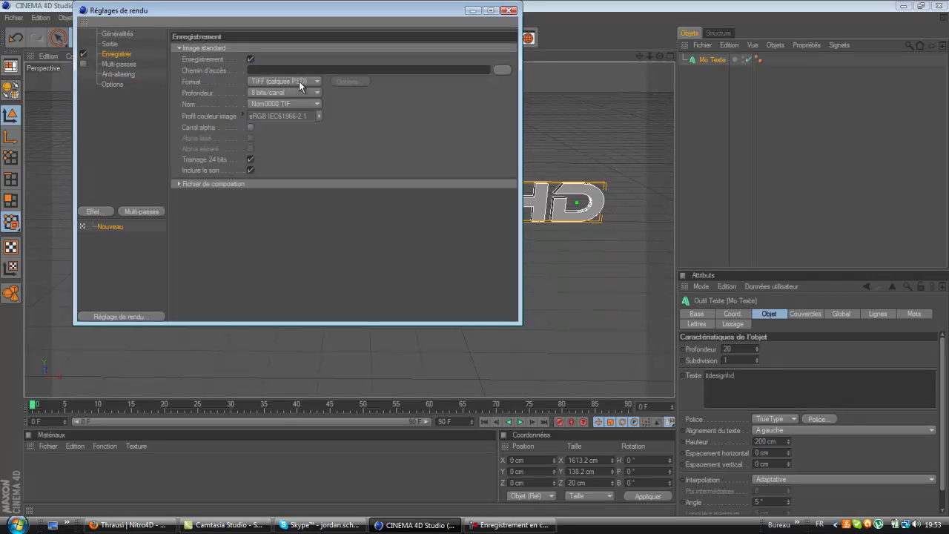
left_click(298, 81)
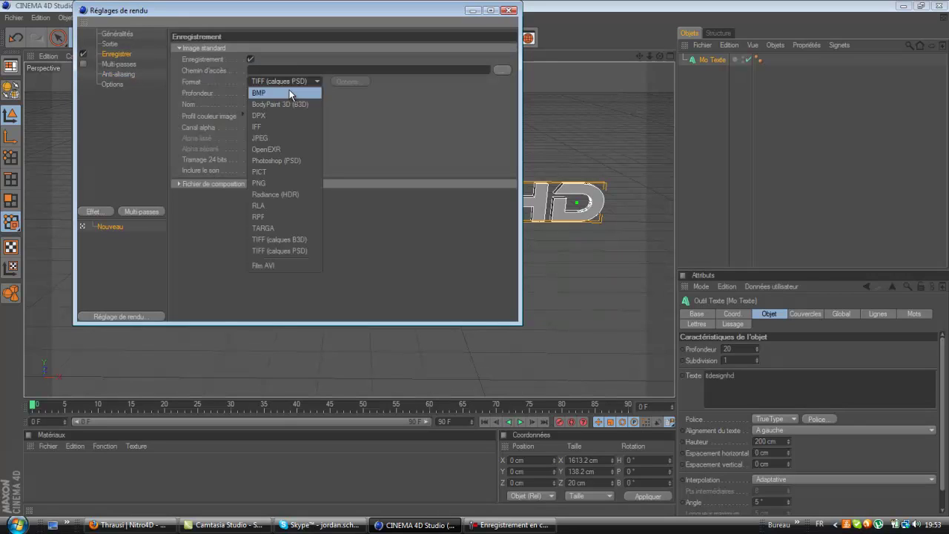
left_click(274, 266)
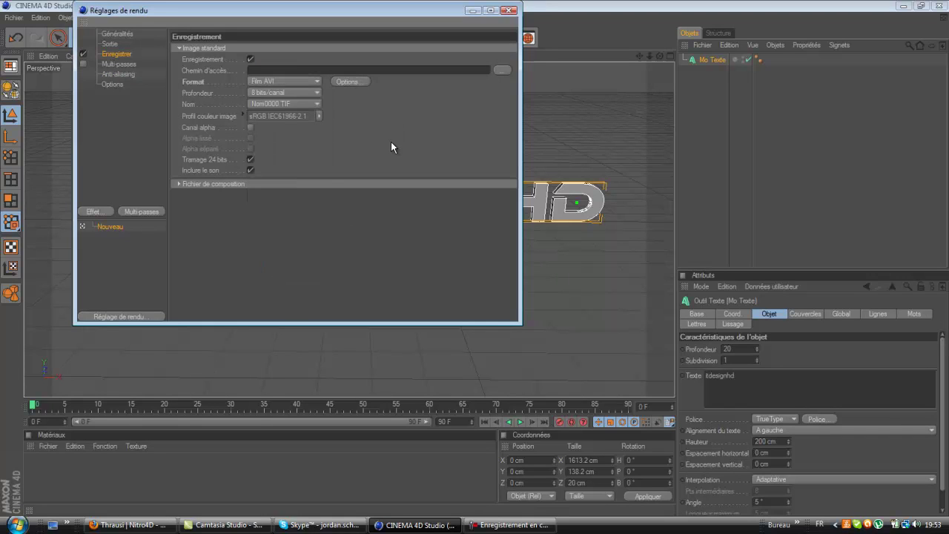
left_click(498, 71)
left_click(103, 98)
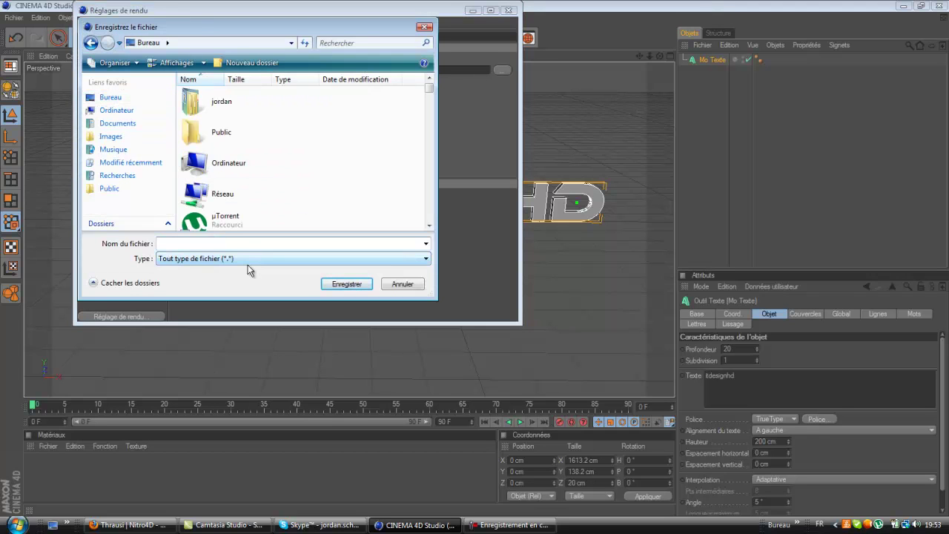
type("designhd")
left_click(326, 285)
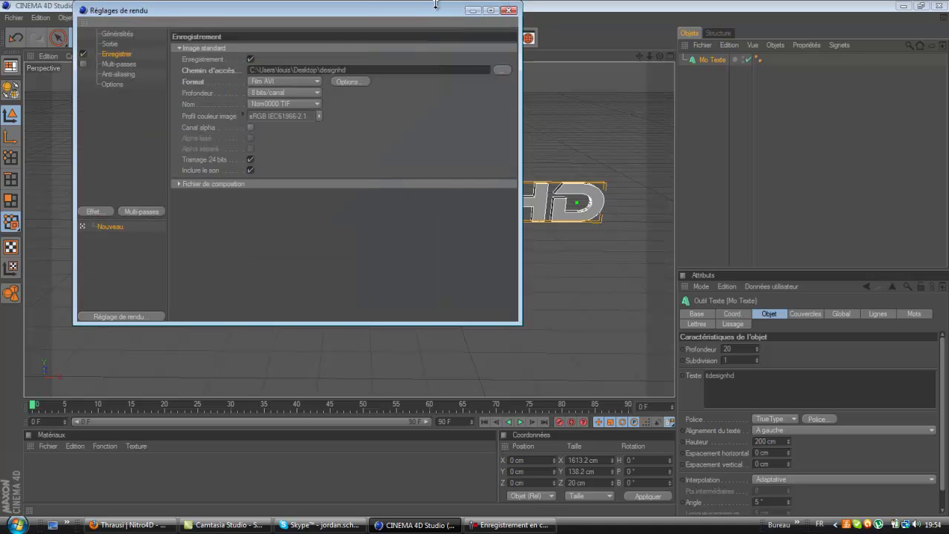
left_click(508, 10)
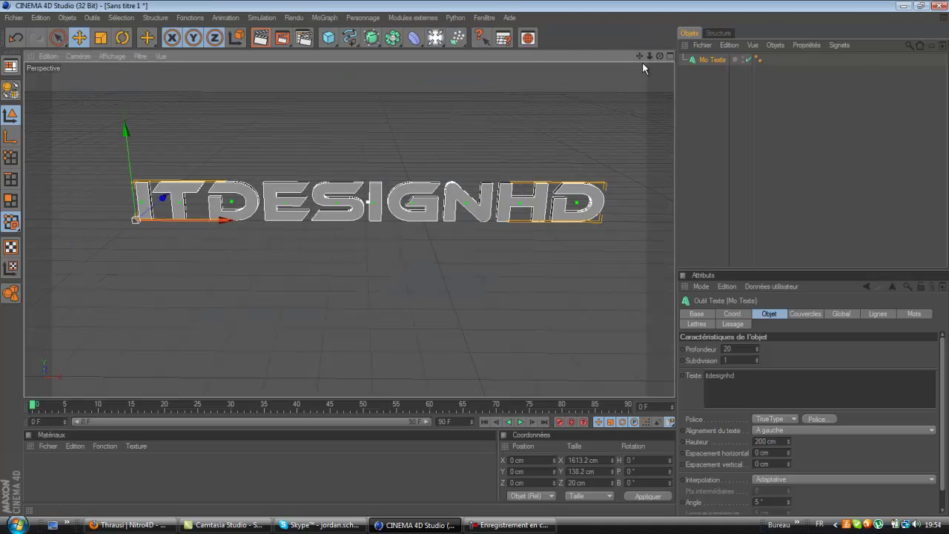
Set the itdesignhd text object's extrusion depth to 80.
left_click_drag(649, 60, 475, 257)
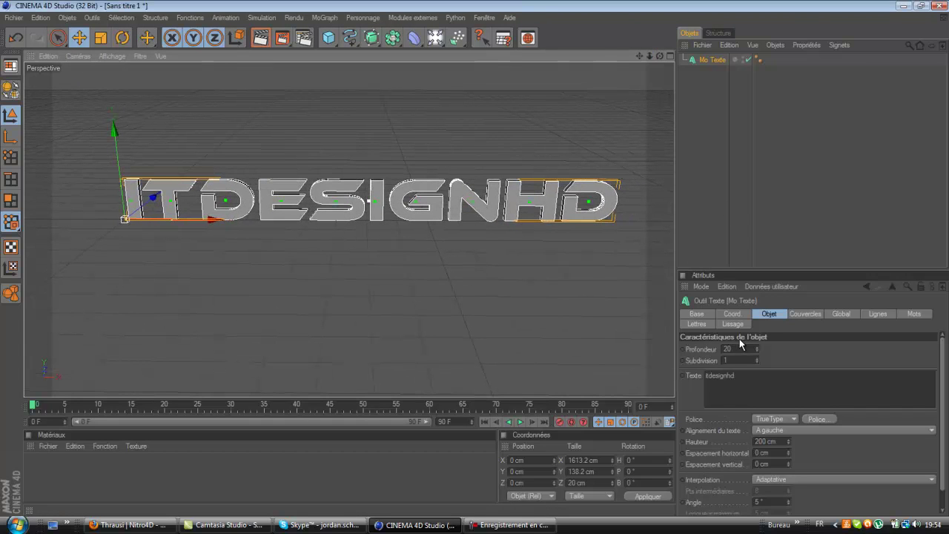
double_click(734, 349)
type("80")
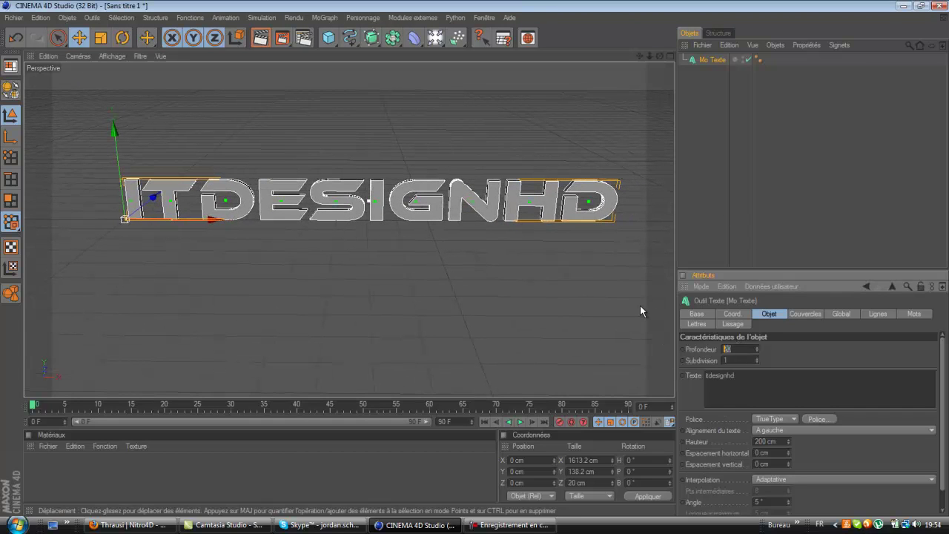
Set both the start and end caps of the itdesignhd text to Couvercle et biseau.
left_click(800, 315)
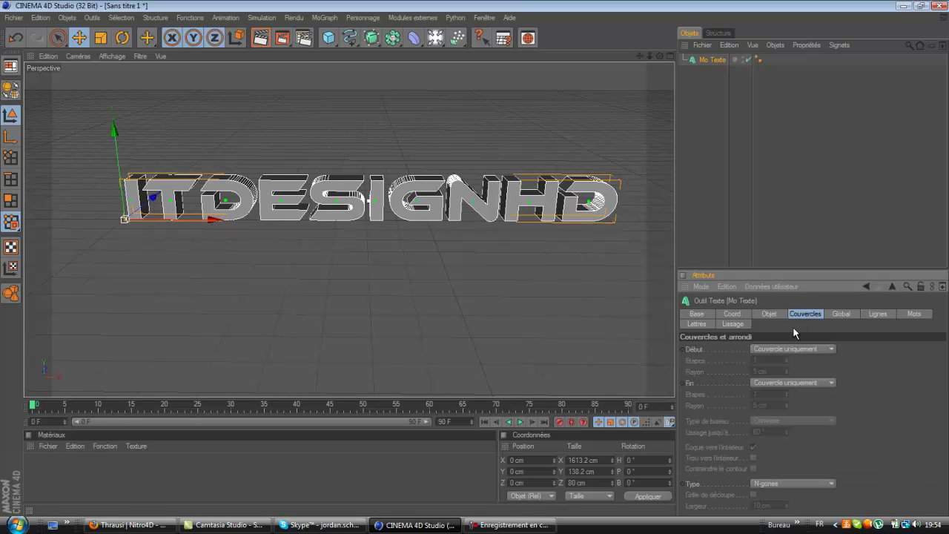
left_click(785, 349)
left_click(787, 390)
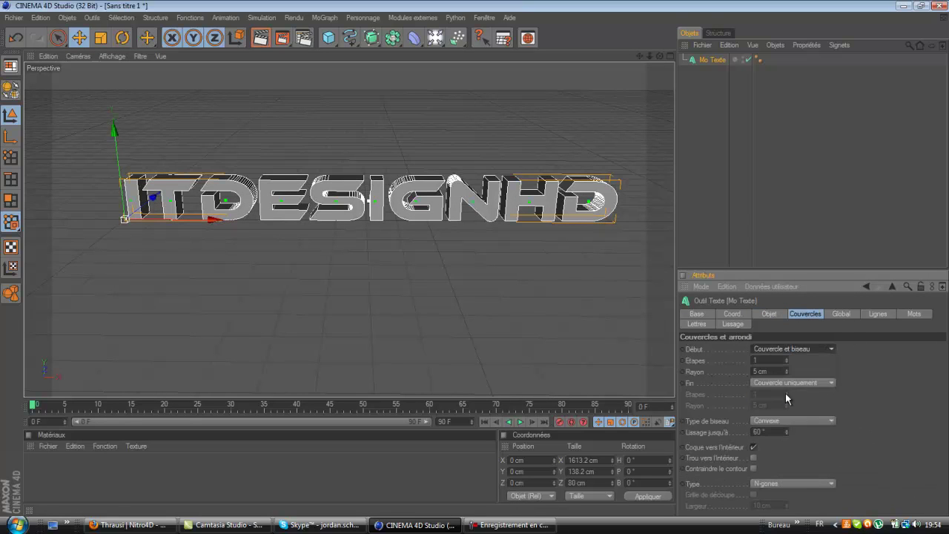
left_click(799, 382)
left_click(799, 430)
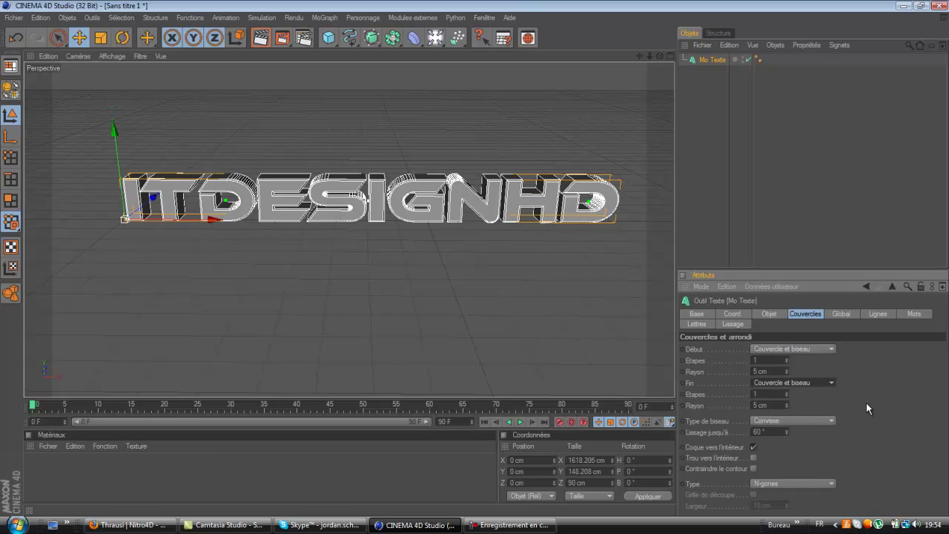
Load the Glossy-Black preset from the Visualize Miscellaneous materials.
left_click(45, 447)
mouse_move(87, 408)
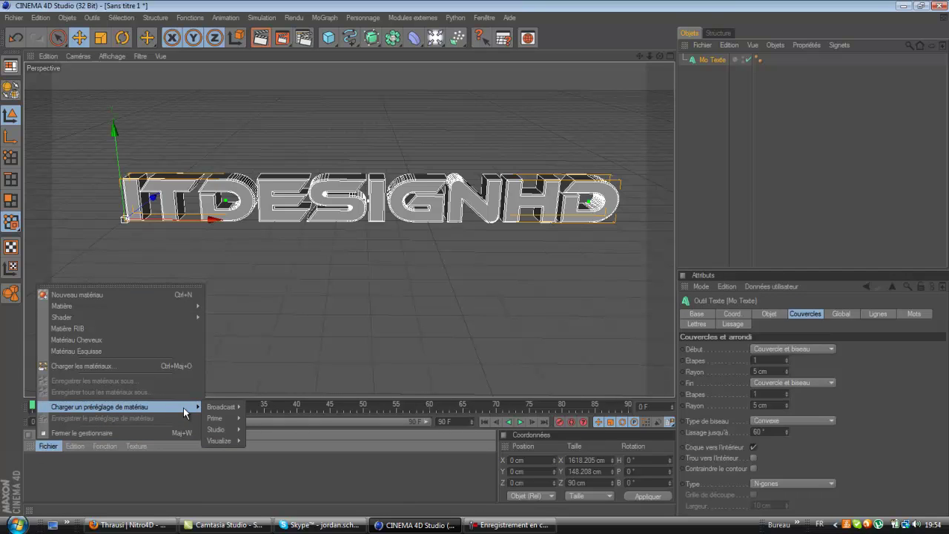
mouse_move(222, 440)
mouse_move(255, 441)
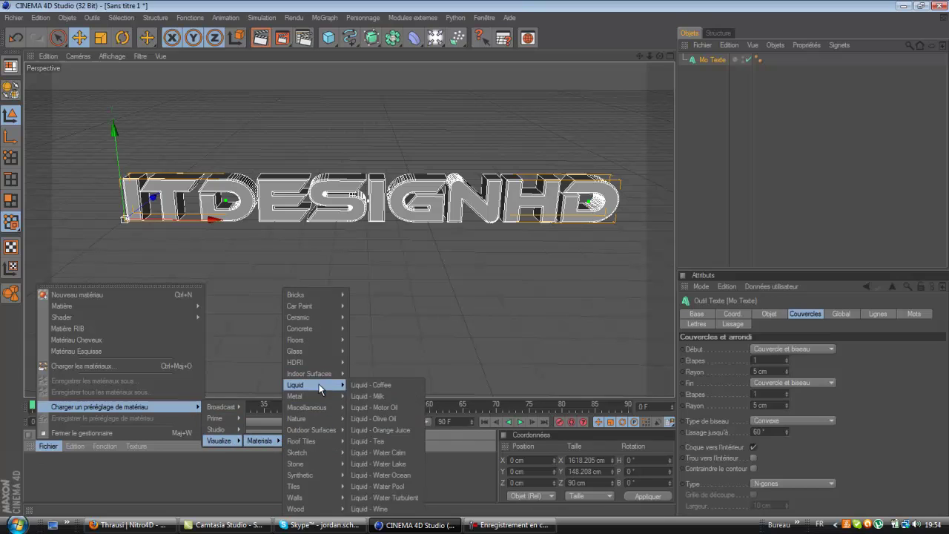
mouse_move(321, 408)
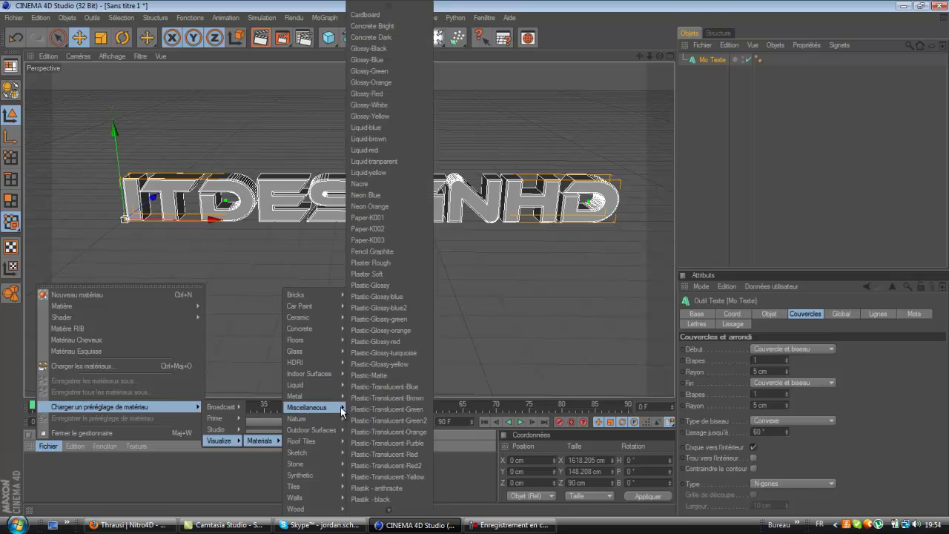
left_click(385, 49)
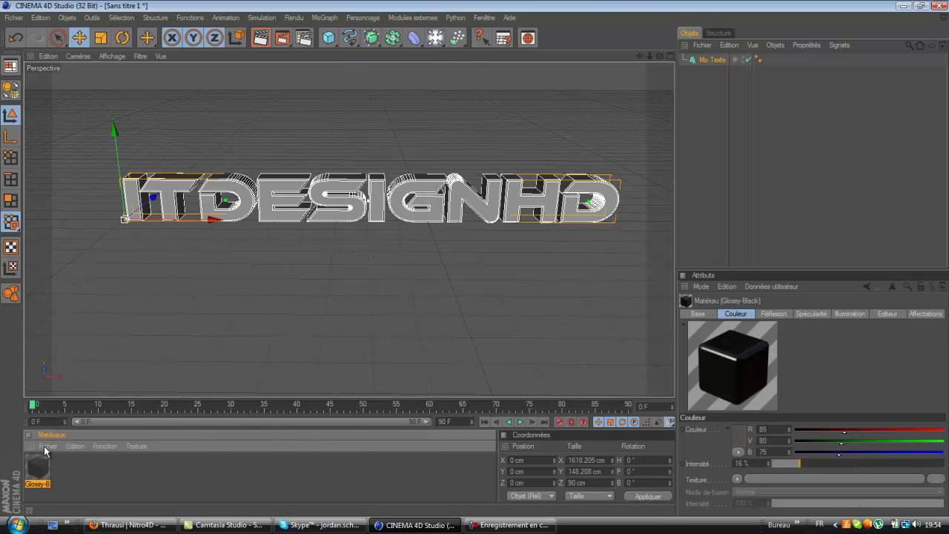
Load the Glossy-Red preset from the Visualize Miscellaneous materials.
left_click(75, 445)
mouse_move(50, 444)
mouse_move(188, 404)
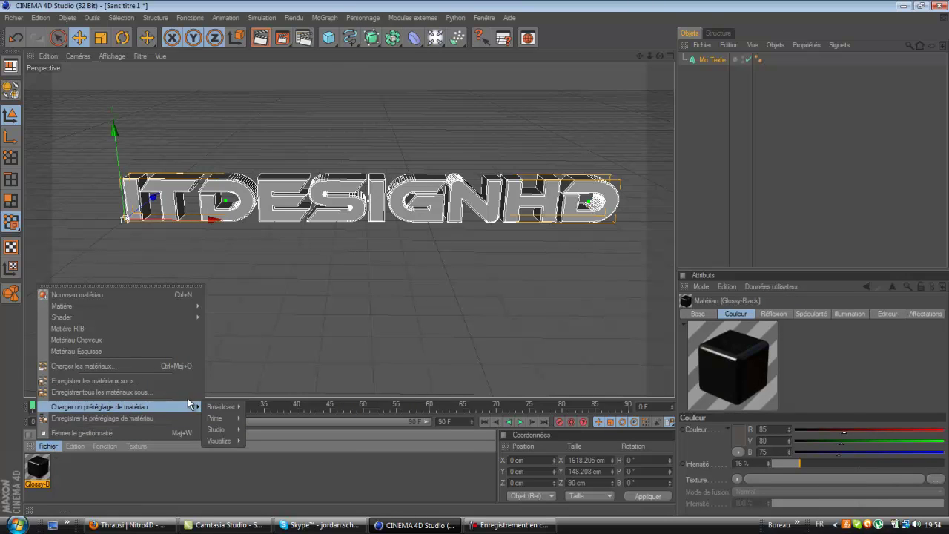
mouse_move(235, 442)
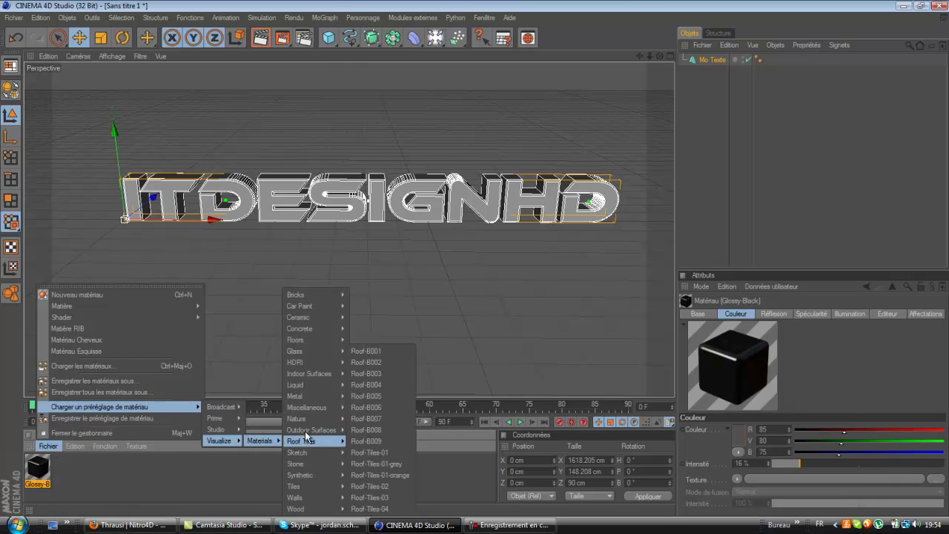
mouse_move(325, 409)
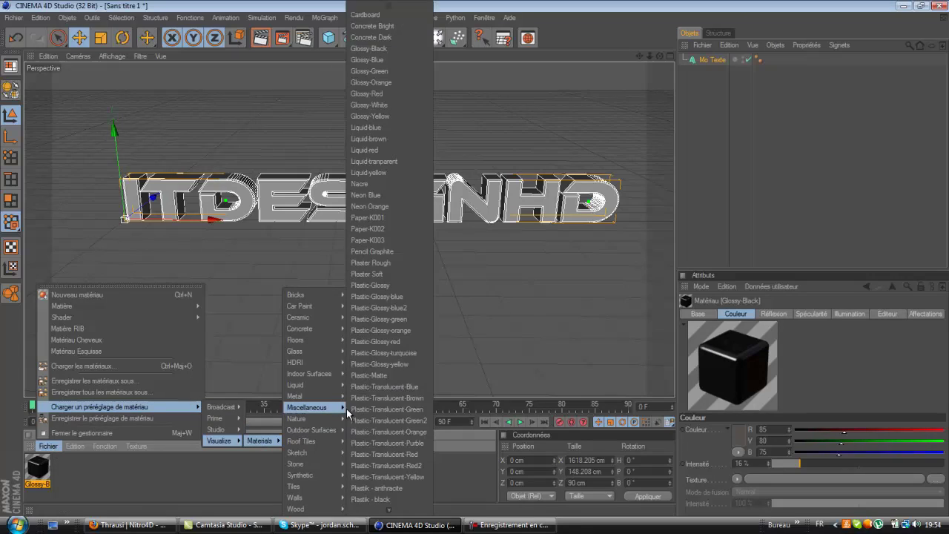
left_click(388, 94)
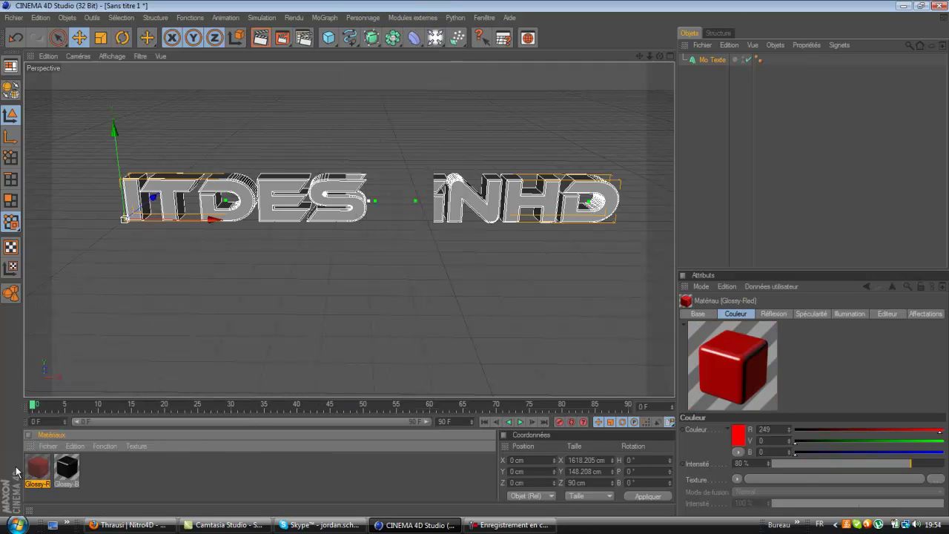
Apply the Glossy-Red material and the Glossy-Black material to the itdesignhd text.
left_click_drag(43, 471, 153, 160)
left_click_drag(166, 197, 168, 197)
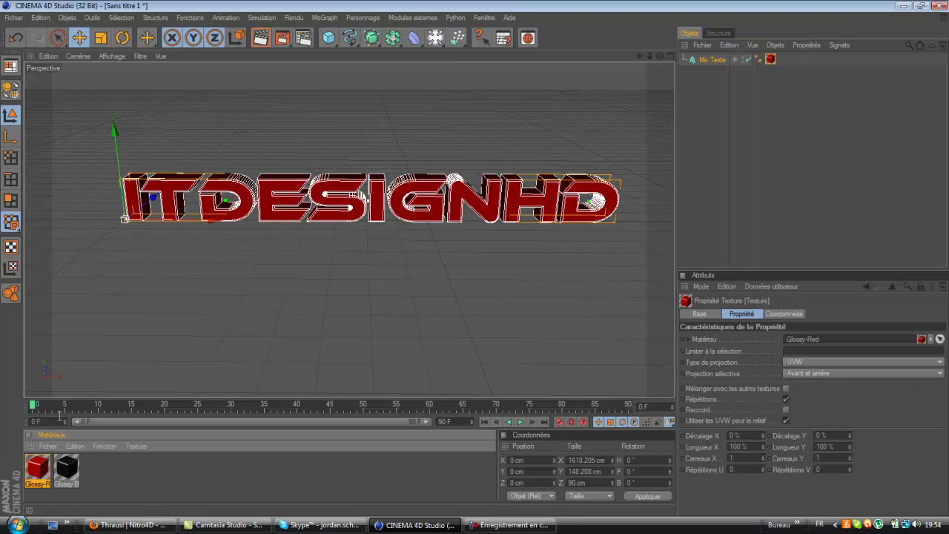
left_click_drag(72, 472, 169, 199)
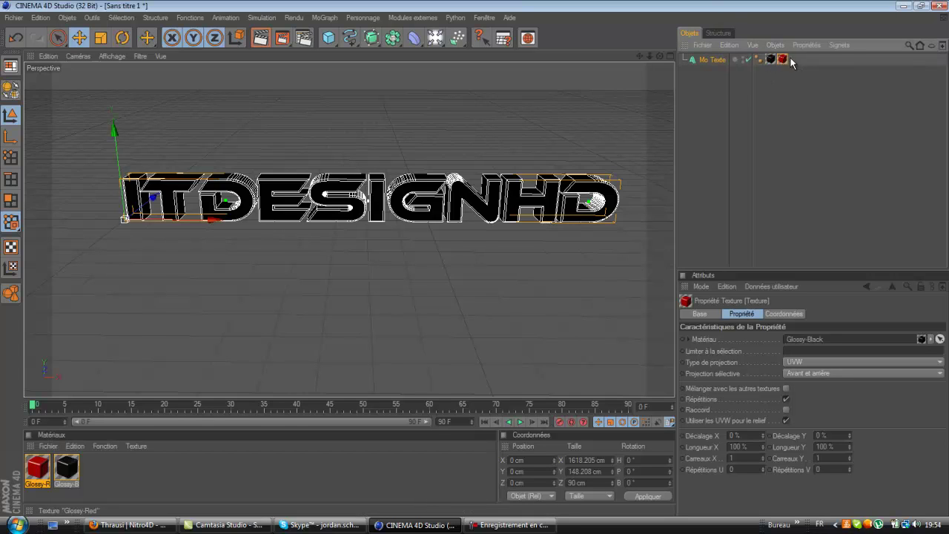
left_click(782, 59)
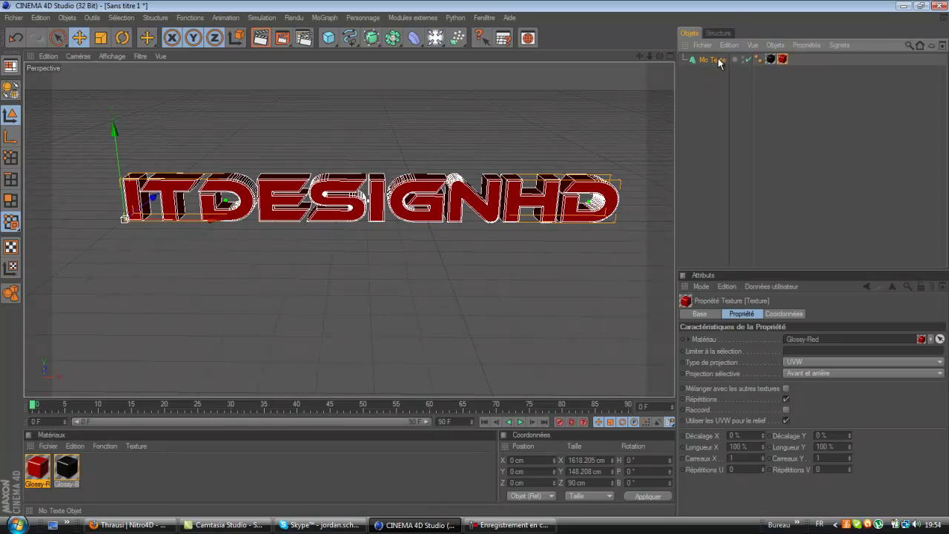
left_click_drag(717, 58, 717, 75, "ctrl")
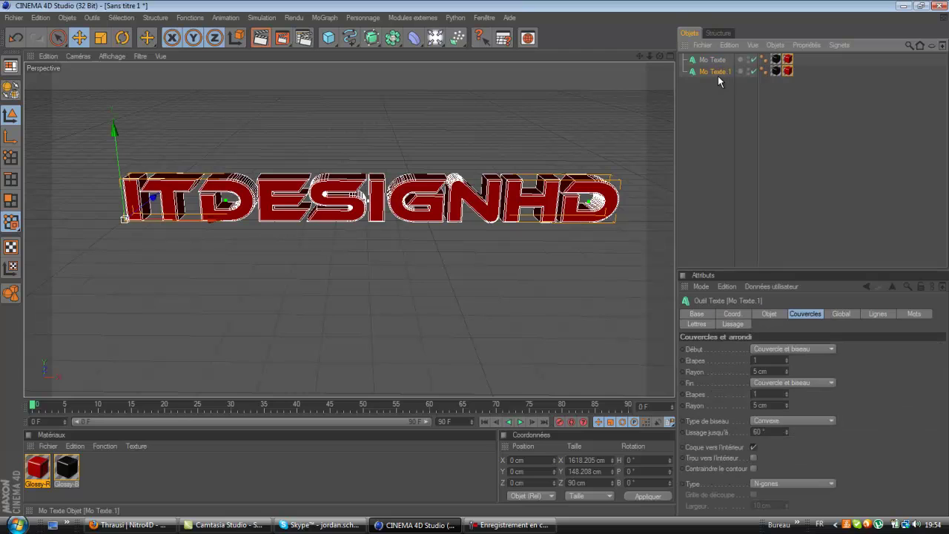
left_click(16, 37)
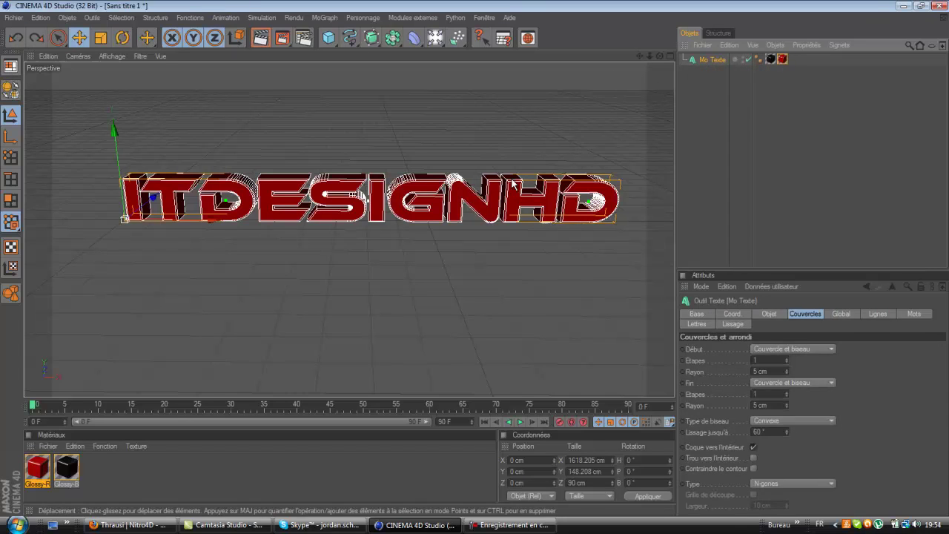
Restrict the Glossy-Red texture on the itdesignhd text to the selection C1 and deselect the object.
left_click(782, 59)
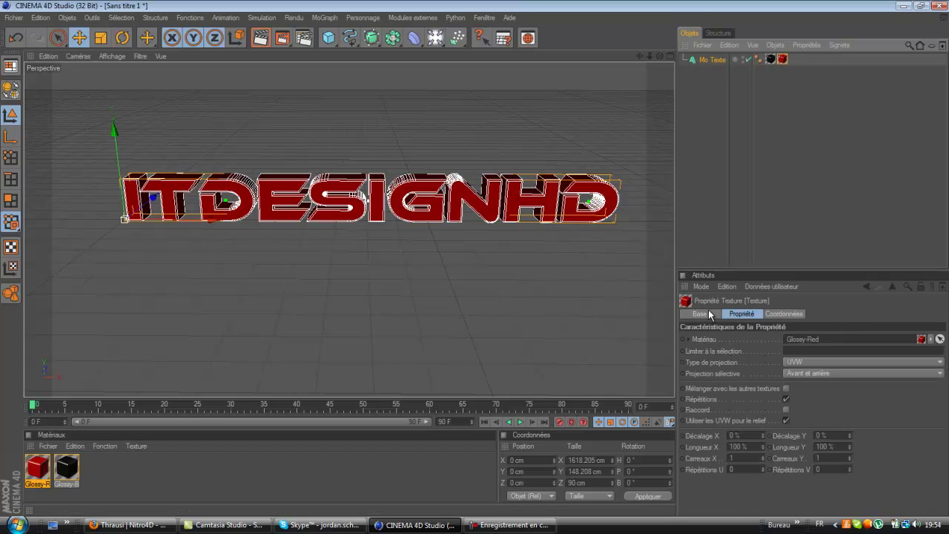
left_click(802, 350)
type("C")
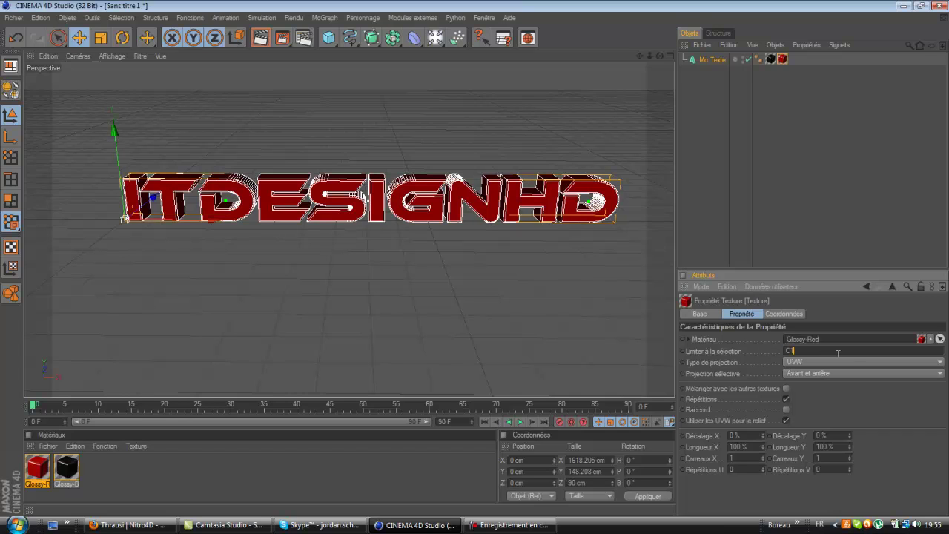
type("1")
key("Return")
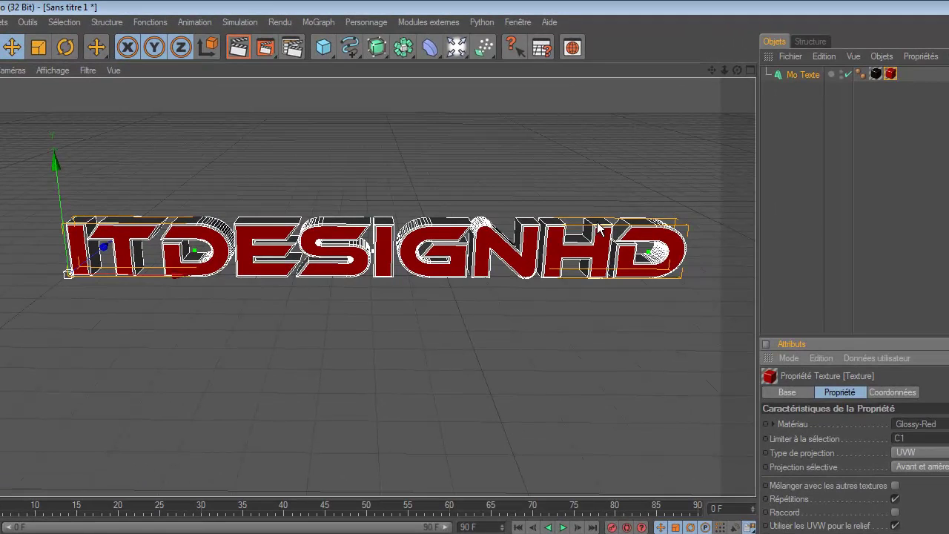
left_click(893, 186)
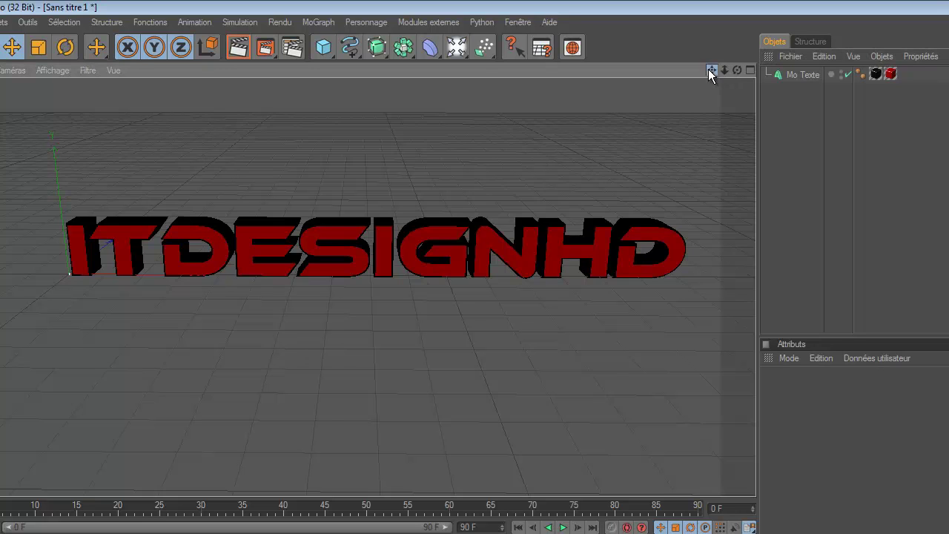
Add a second MoGraph text object and move it up about 189 cm, above the itdesignhd text.
left_click_drag(708, 69, 505, 322)
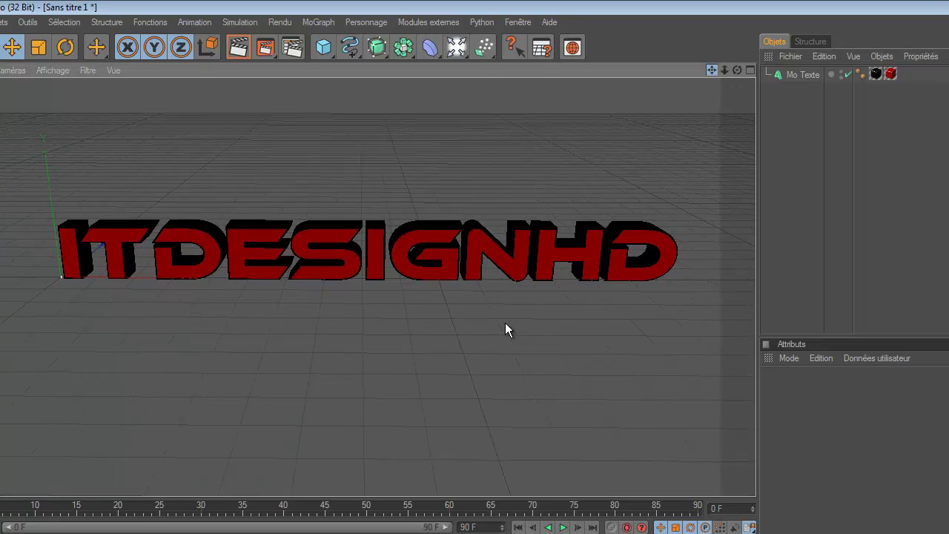
left_click(330, 22)
left_click(335, 184)
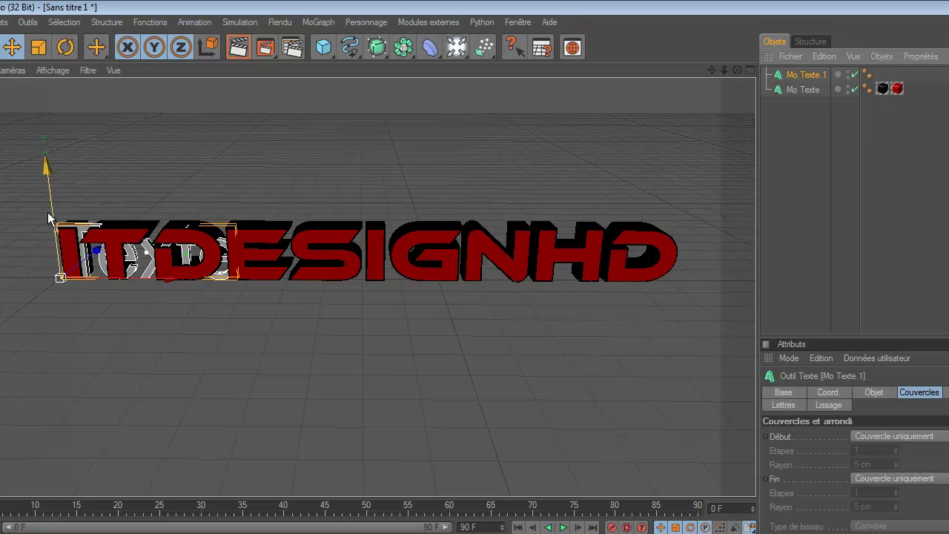
left_click_drag(45, 160, 38, 95)
left_click_drag(505, 329, 506, 327)
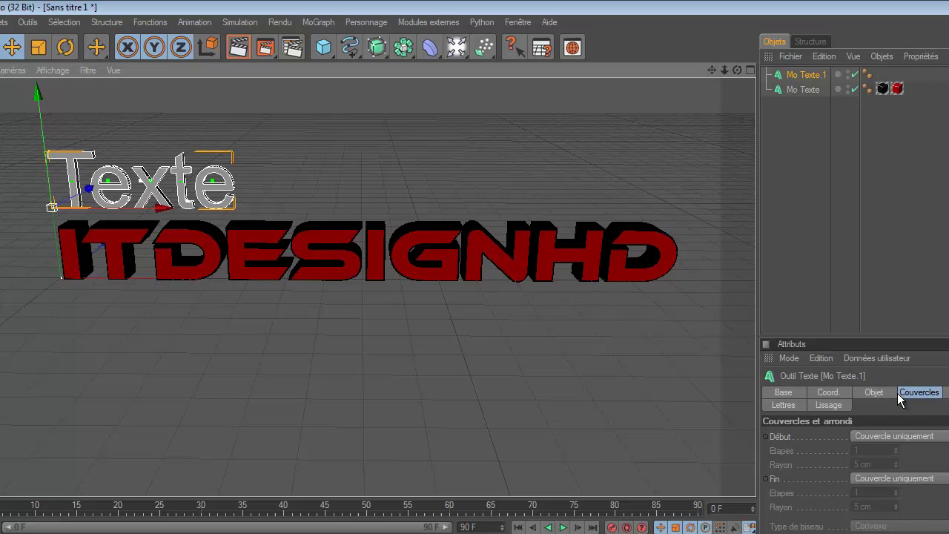
Change the second text object's text to "presente" and set its font to Ethnocentric Rg.
left_click(874, 392)
left_click(834, 496)
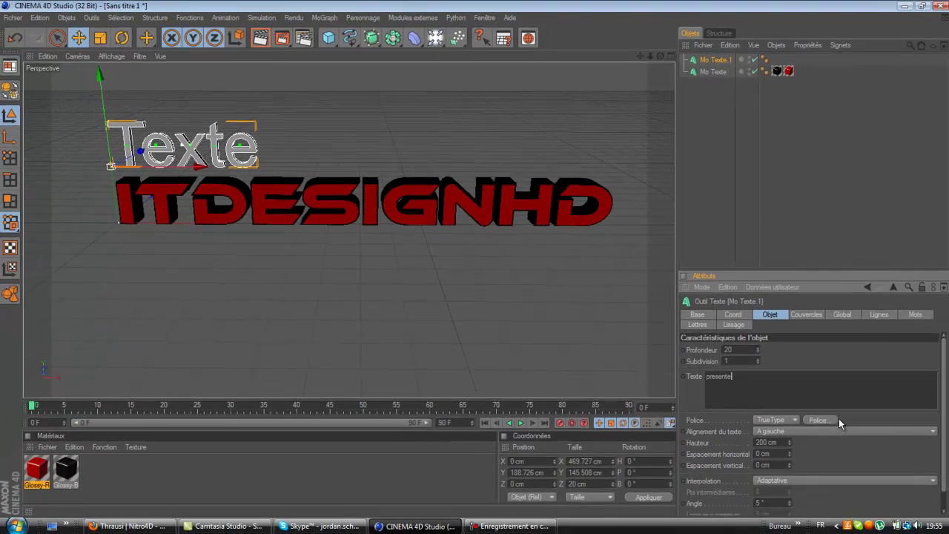
left_click(934, 524)
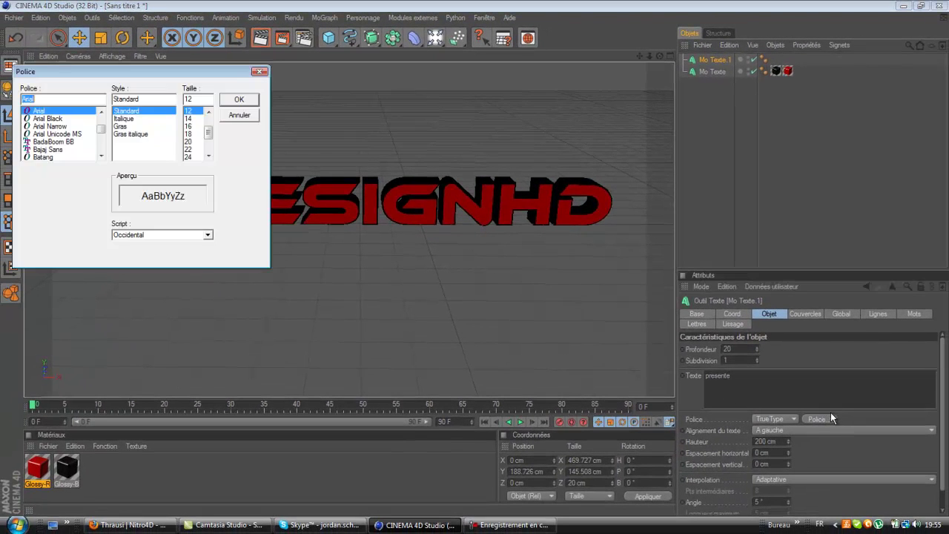
type("ethn")
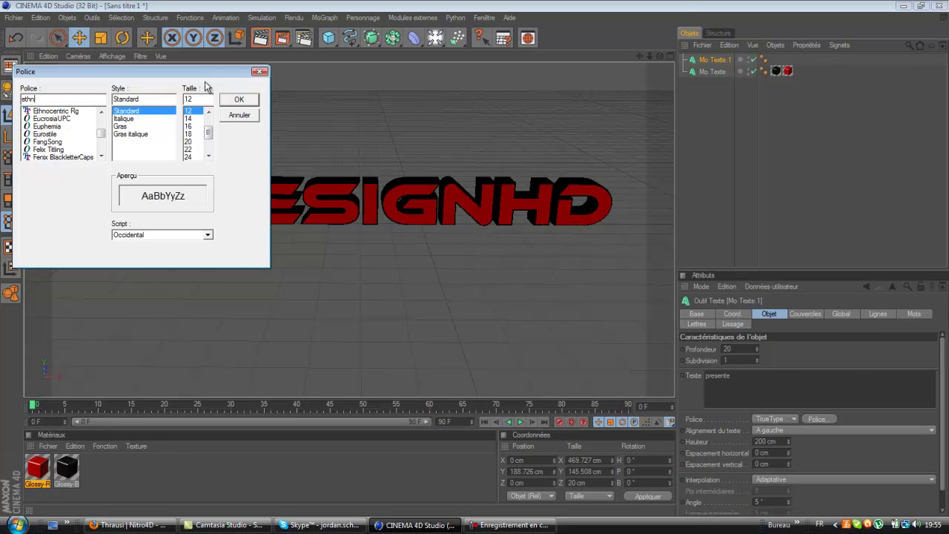
left_click(61, 111)
left_click(239, 98)
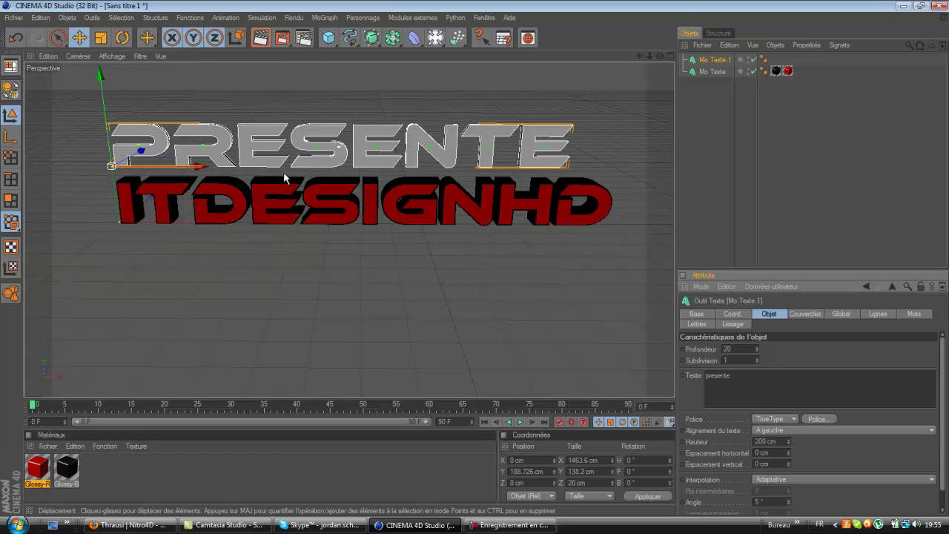
Move the presente text to about X 69 cm and Y 230 cm, and set its extrusion depth to 70.
left_click_drag(186, 163, 212, 163)
left_click_drag(474, 258, 474, 244)
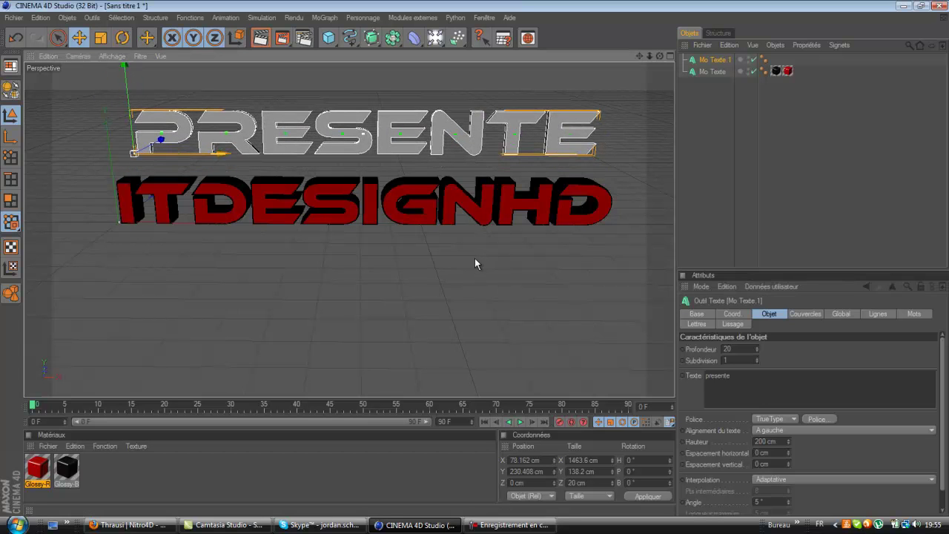
left_click(738, 349)
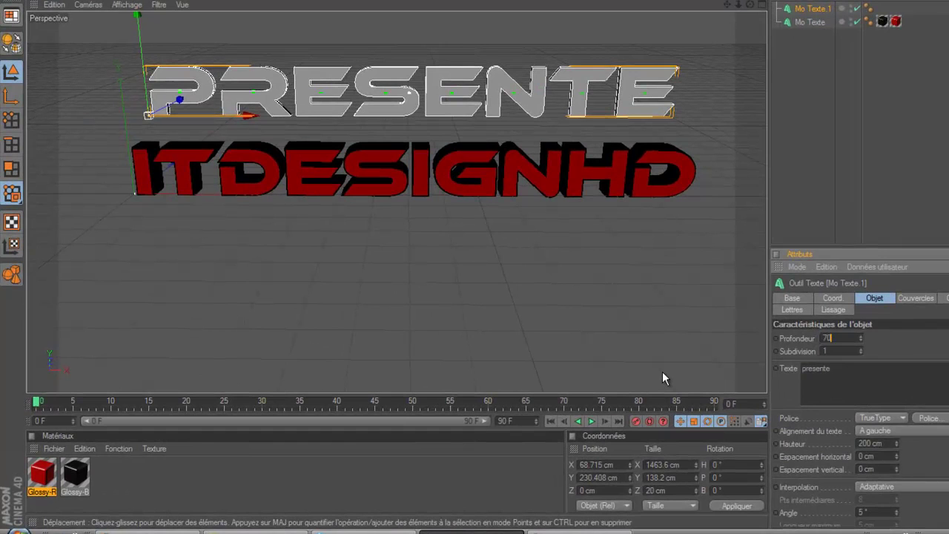
Set both the start and end caps of the presente text to cap and bevel (Couvercle et biseau).
left_click(916, 298)
left_click(905, 338)
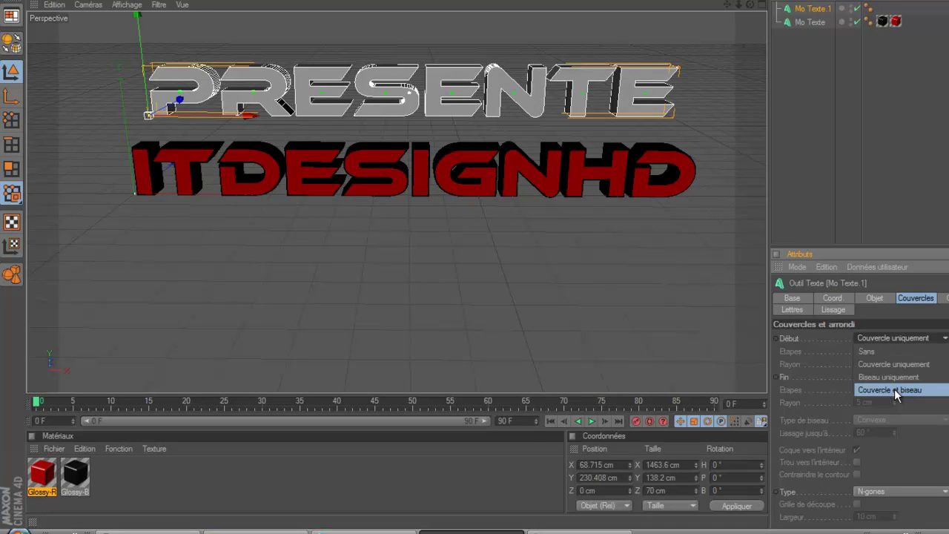
left_click(894, 389)
left_click(898, 376)
left_click(897, 427)
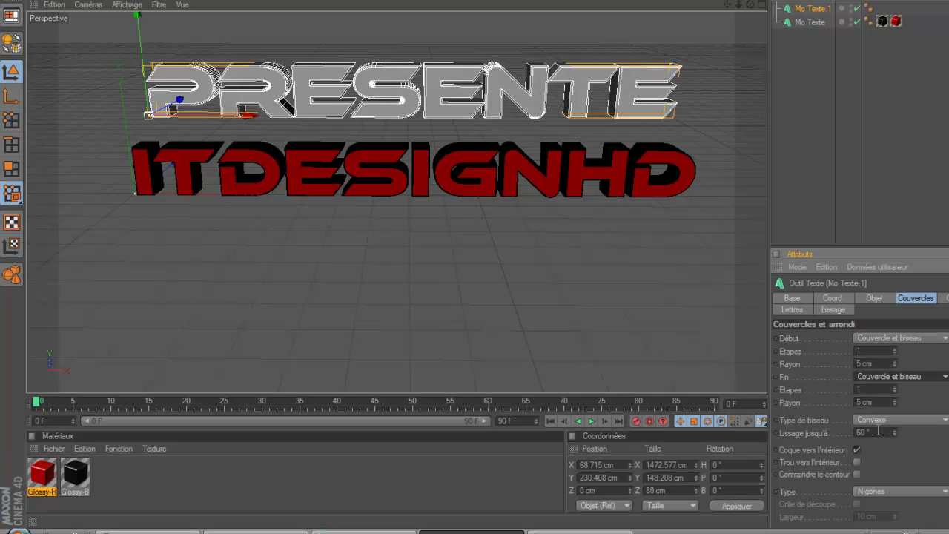
Set the presente text's height to 190 cm and shift it along X to about 82 cm, centring it over itdesignhd.
left_click(875, 302)
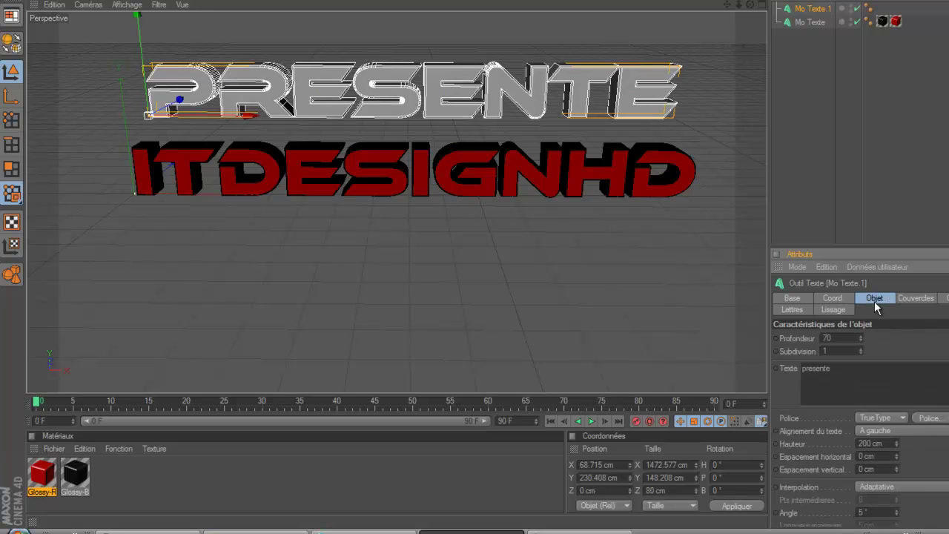
left_click(881, 443)
type("15")
left_click_drag(234, 115, 541, 241)
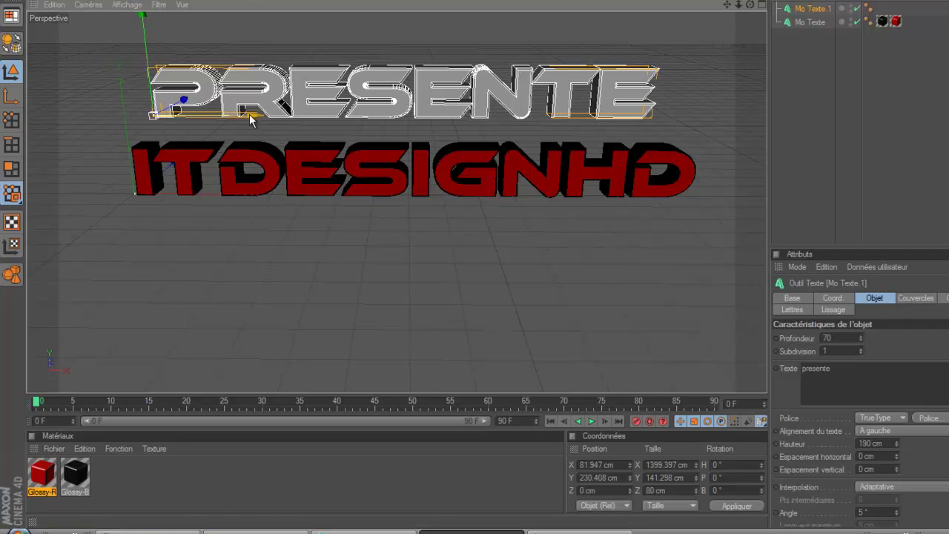
left_click(895, 347)
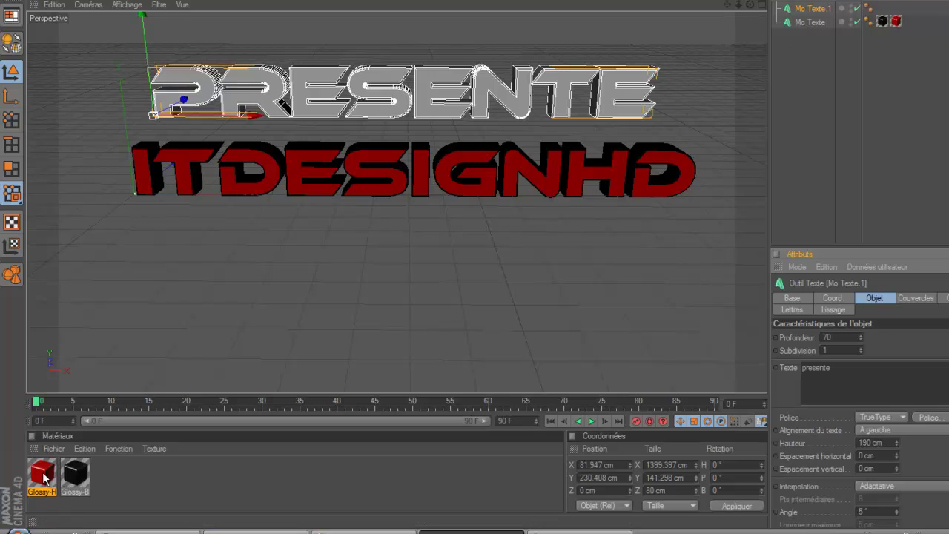
Apply Glossy-Red and Glossy-Black to the presente text, limit the Glossy-Black texture to its front cap selection, and deselect the object.
left_click_drag(44, 482, 205, 112)
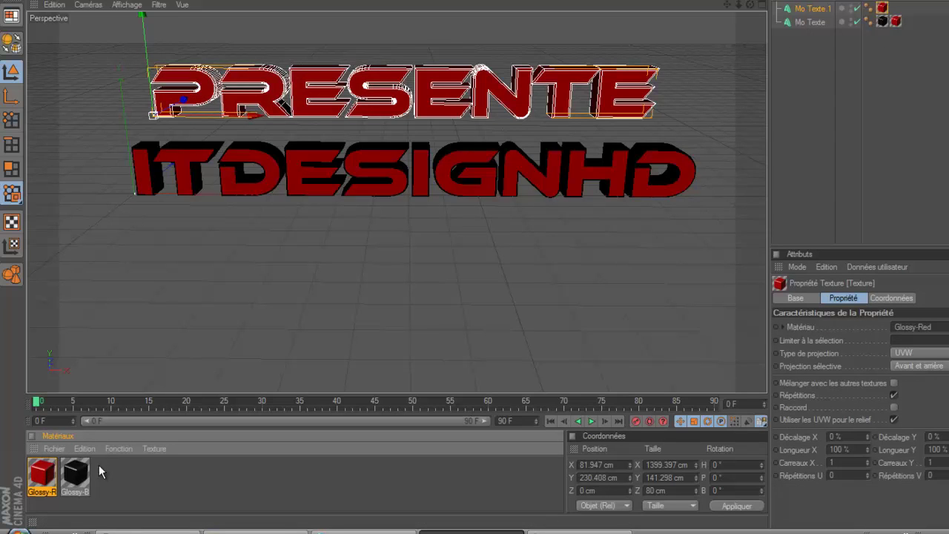
left_click_drag(77, 413, 204, 112)
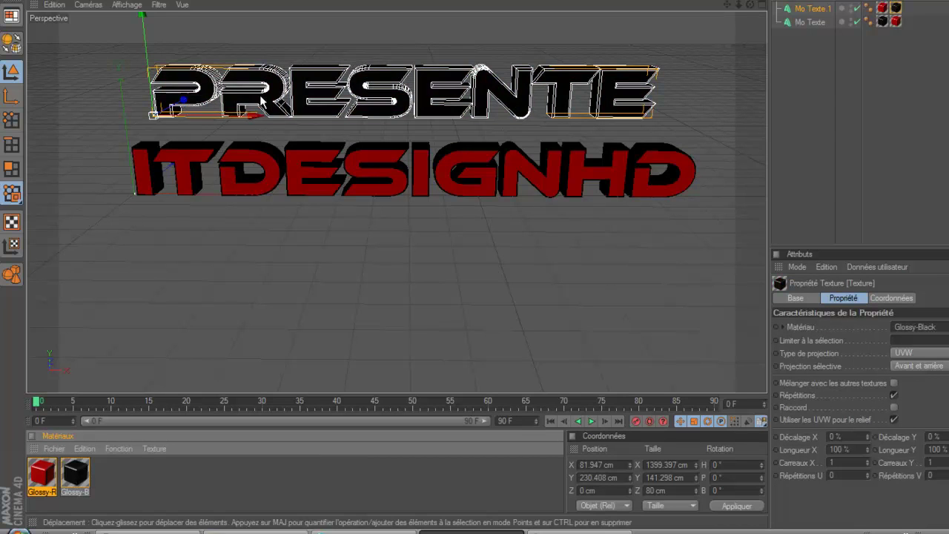
left_click(896, 9)
left_click(925, 343)
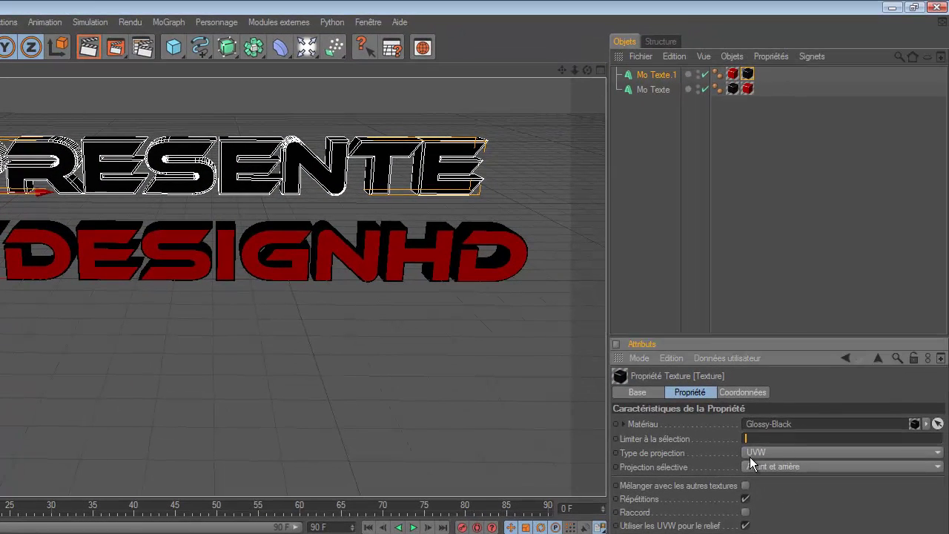
key("Return")
left_click(788, 237)
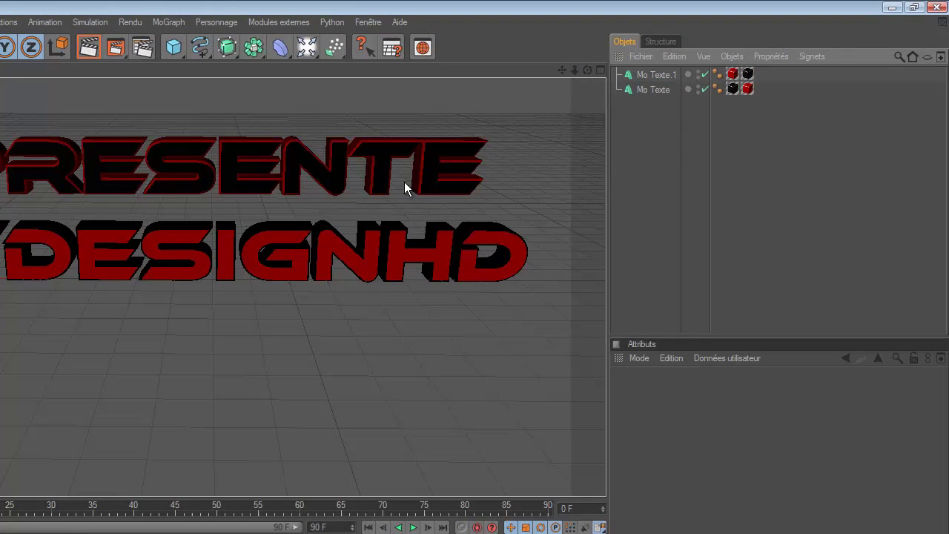
Raise the presente text to about Y 749 cm, well above the itdesignhd text.
left_click(651, 81)
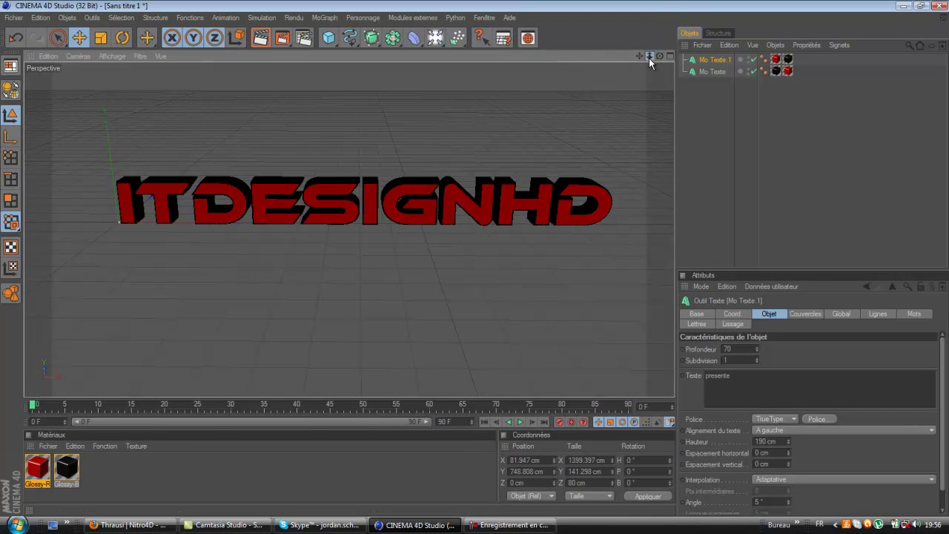
left_click_drag(649, 58, 408, 79)
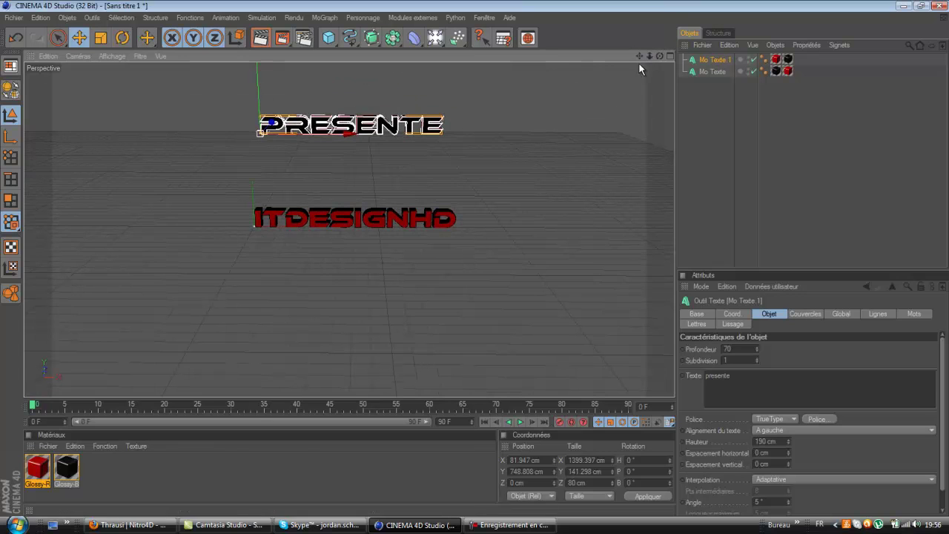
left_click_drag(649, 57, 480, 263)
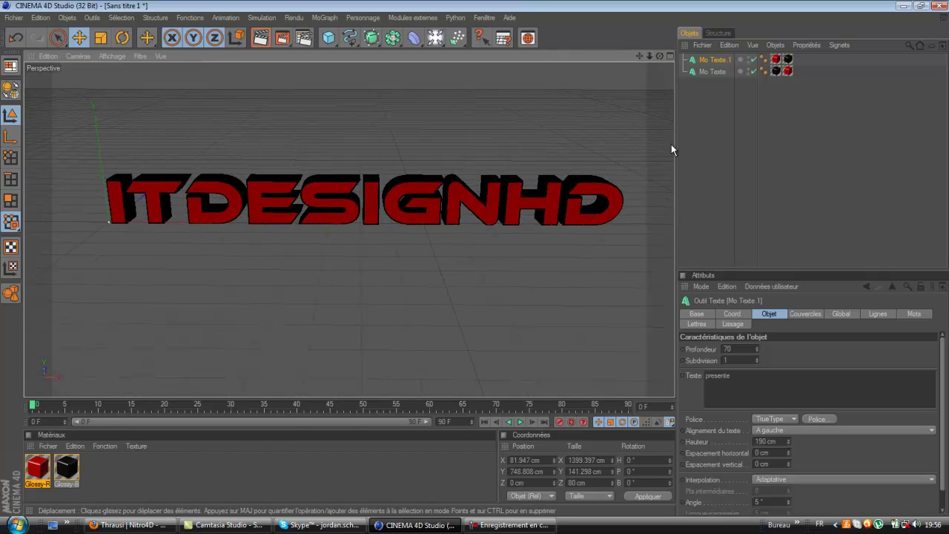
Break the itdesignhd text into 40 random pieces with the Thrausi plugin.
left_click(712, 71)
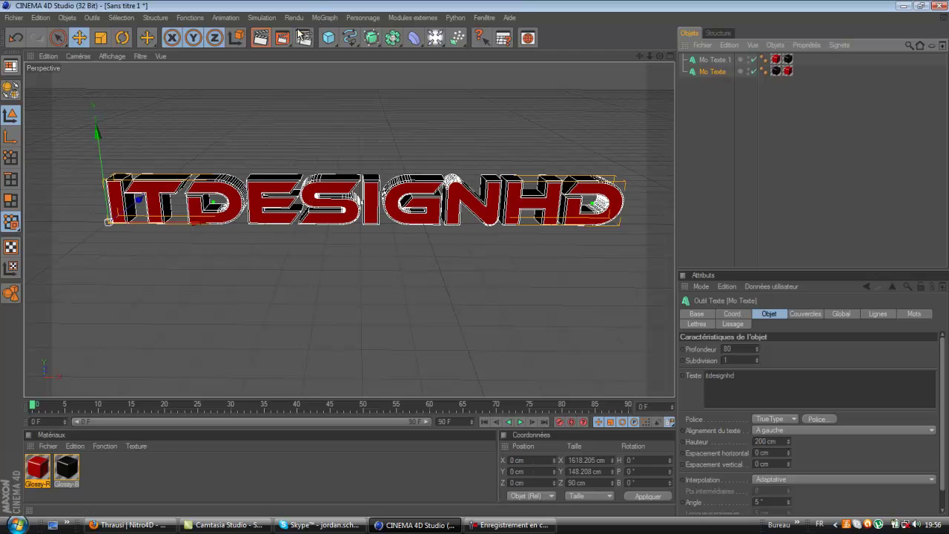
left_click(427, 18)
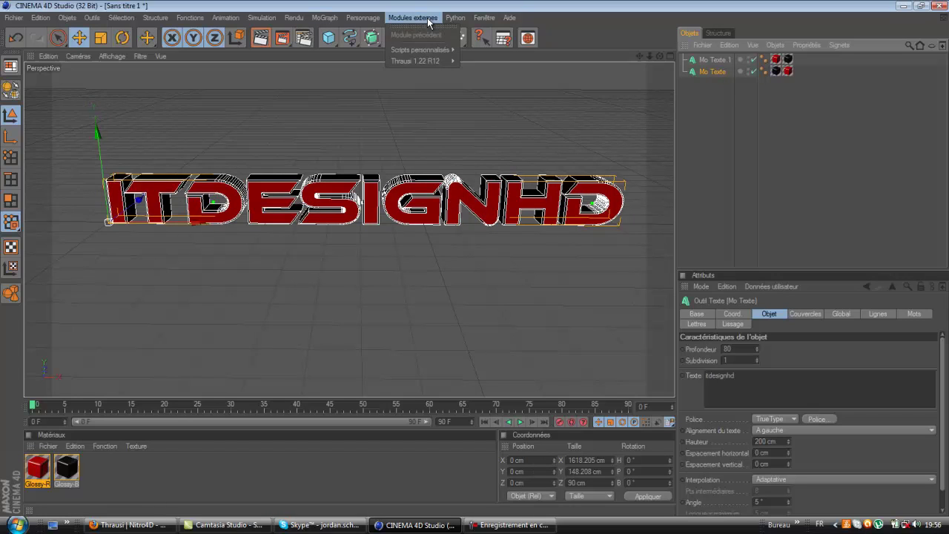
mouse_move(445, 61)
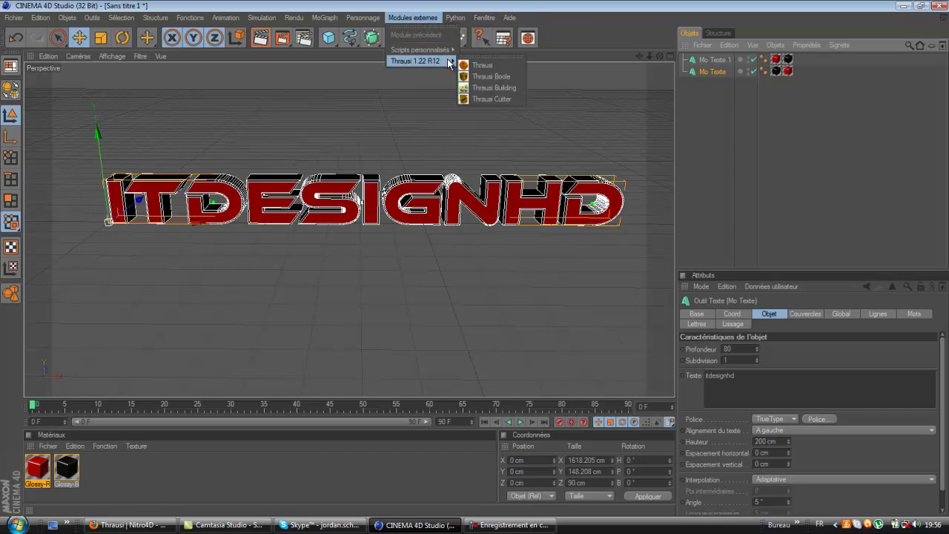
left_click(498, 65)
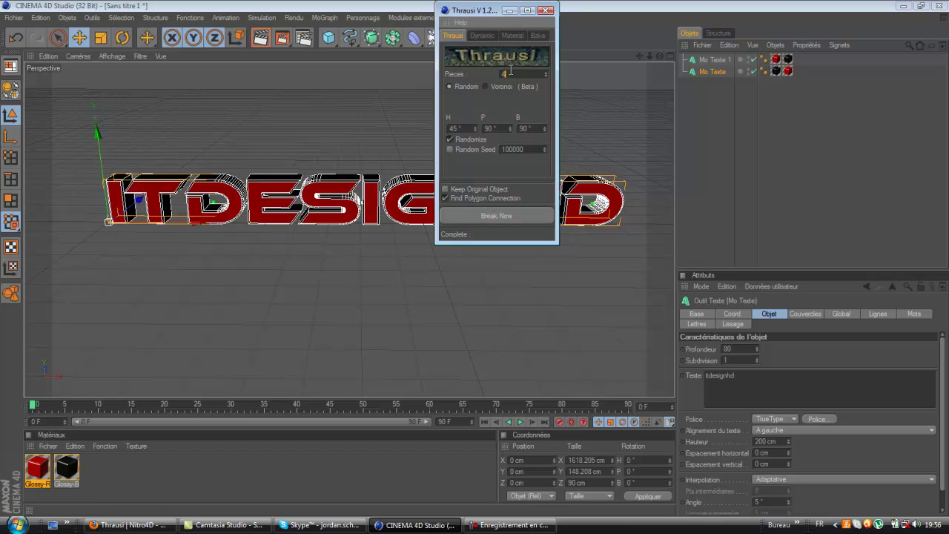
left_click(490, 213)
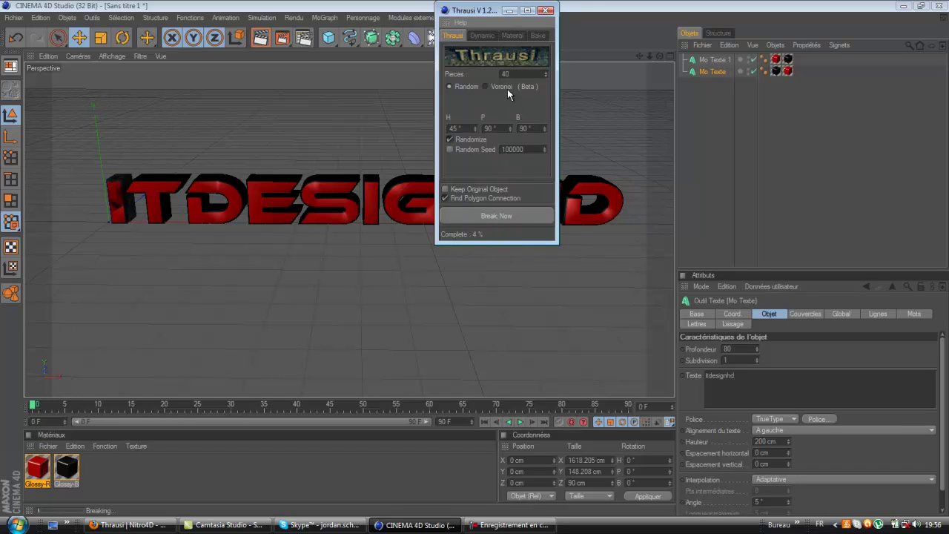
Switch to Firefox and browse the ITDesignHD YouTube channel page and its video list.
left_click(147, 526)
key("ctrl+Tab")
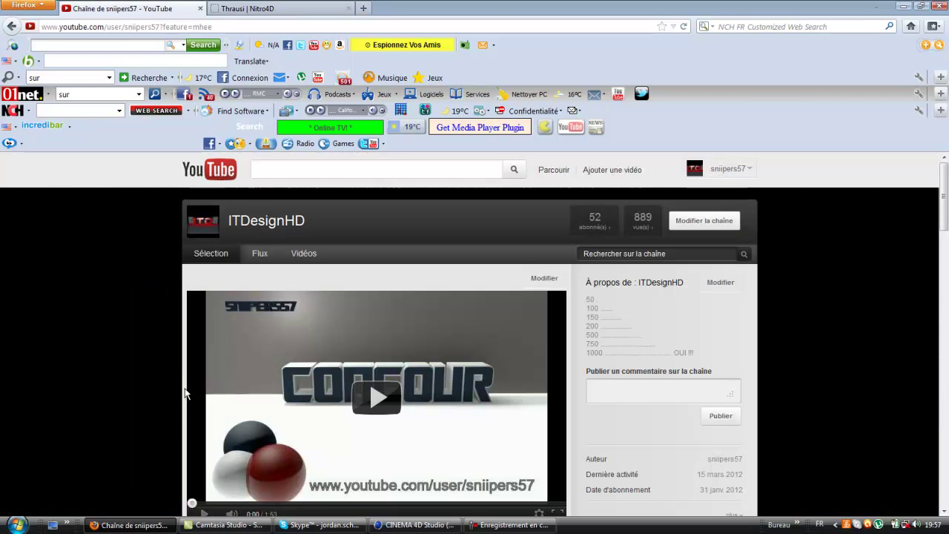
scroll(115, 288, "down", 10)
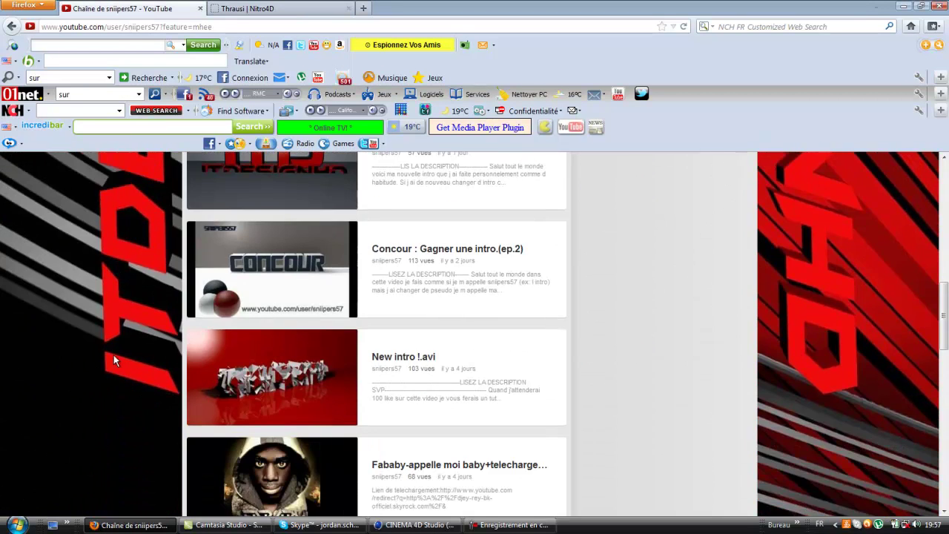
scroll(120, 352, "up", 10)
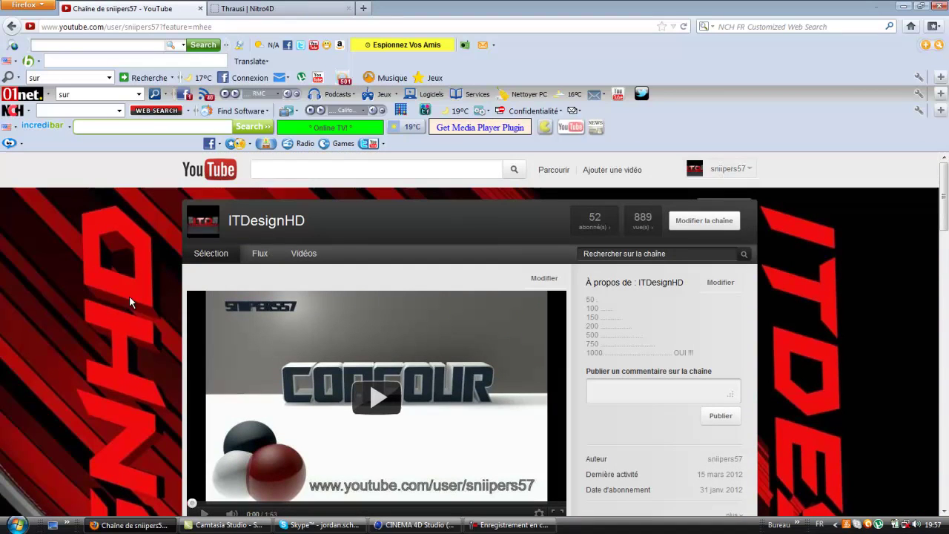
scroll(147, 250, "down", 5)
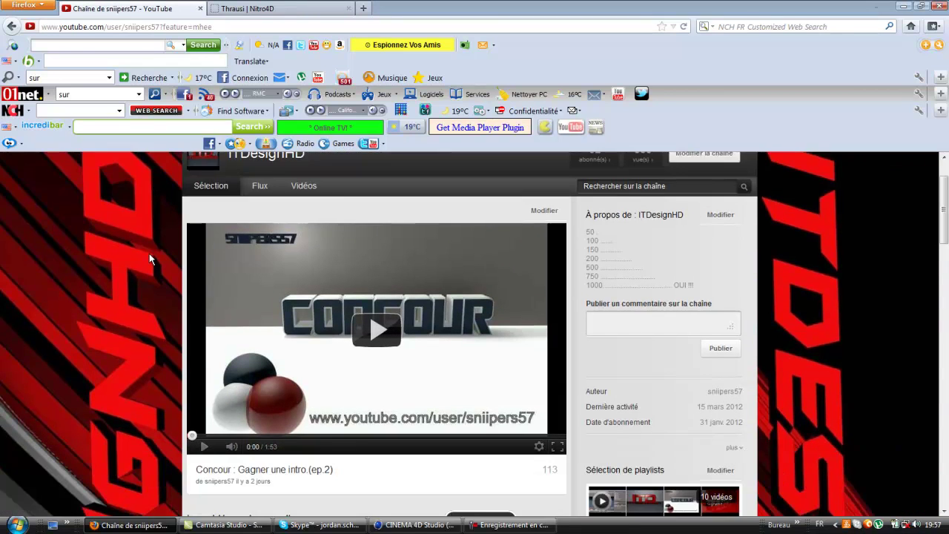
scroll(149, 255, "down", 5)
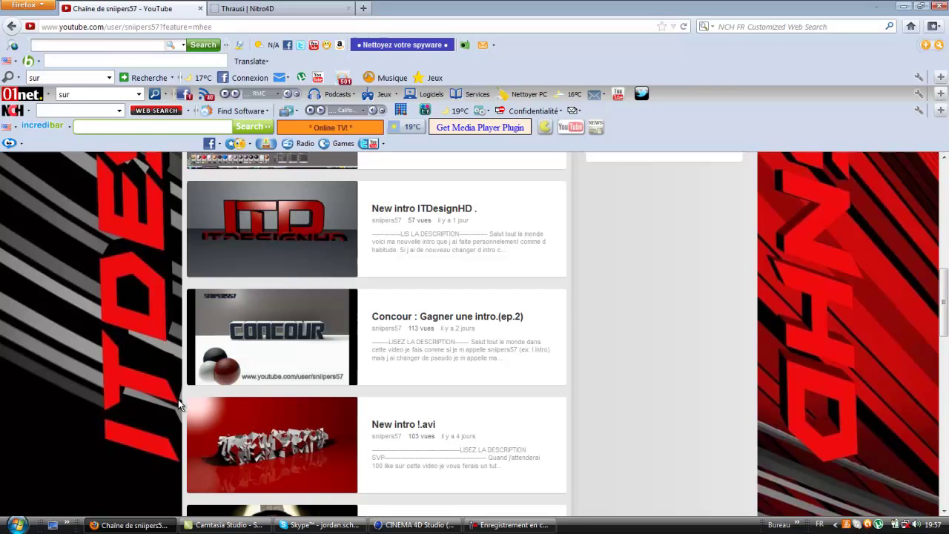
scroll(172, 382, "up", 6)
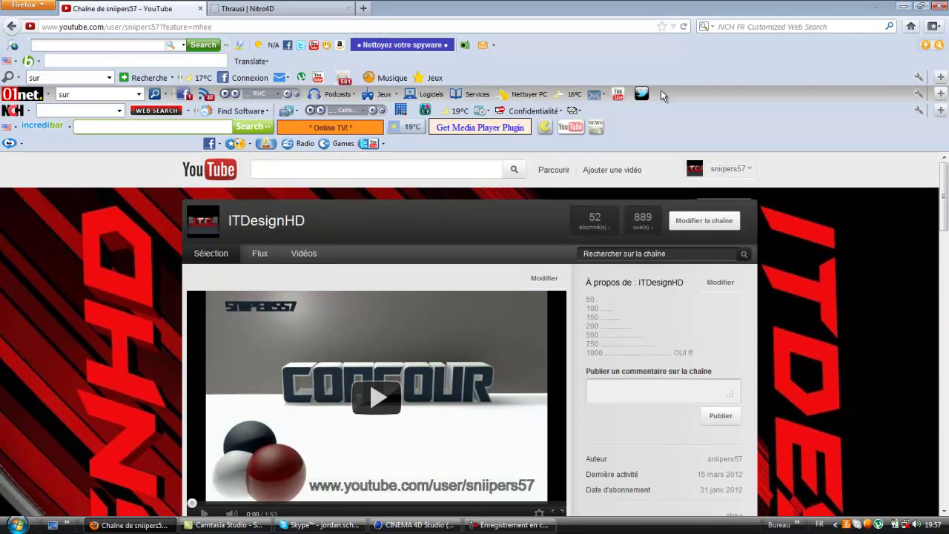
left_click(902, 7)
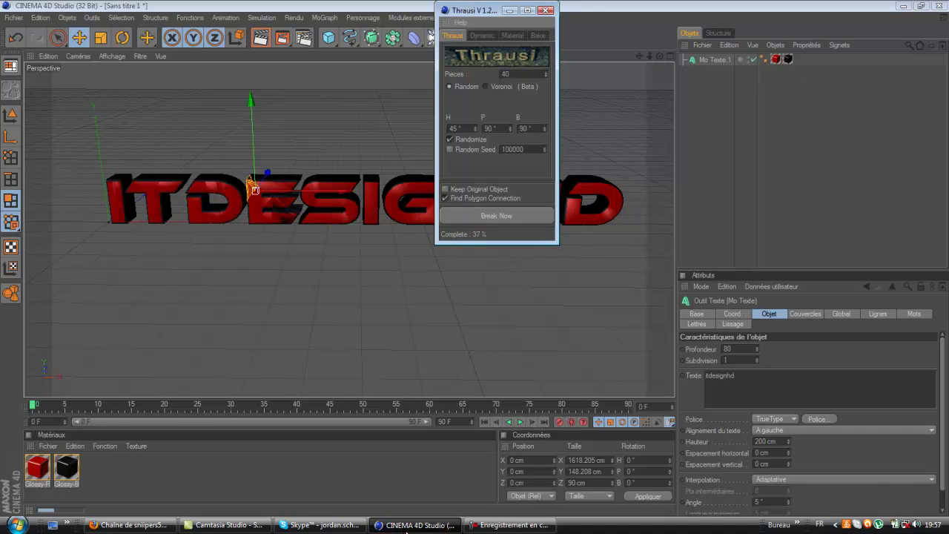
Play the "intro fini pr pet" video from the desktop in Windows Media Player and return to CINEMA 4D.
left_click(405, 526)
left_click(405, 529)
left_click(404, 529)
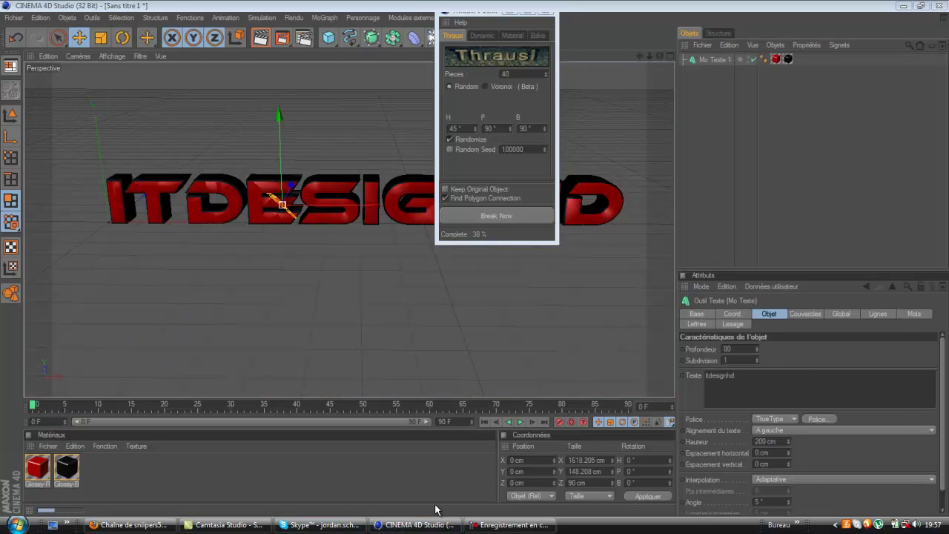
left_click(432, 522)
left_click(879, 30)
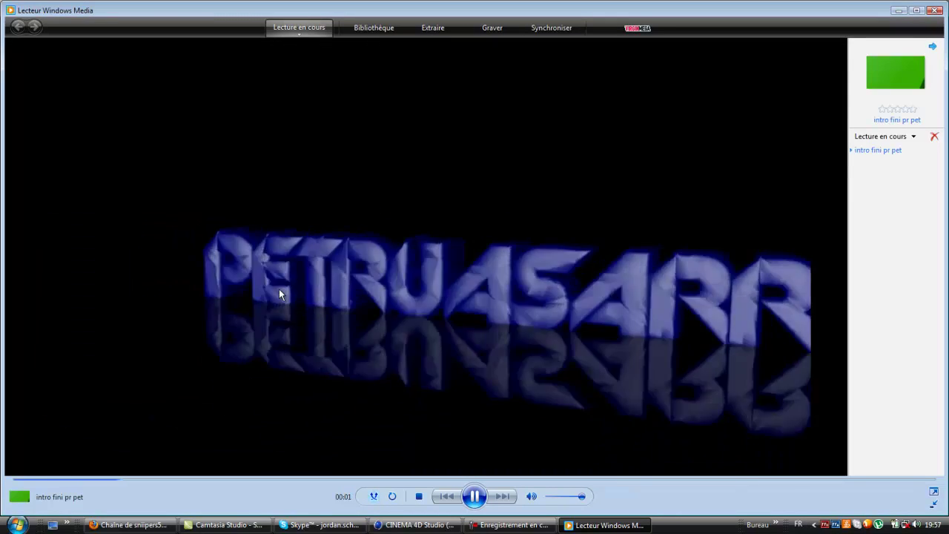
left_click(318, 395)
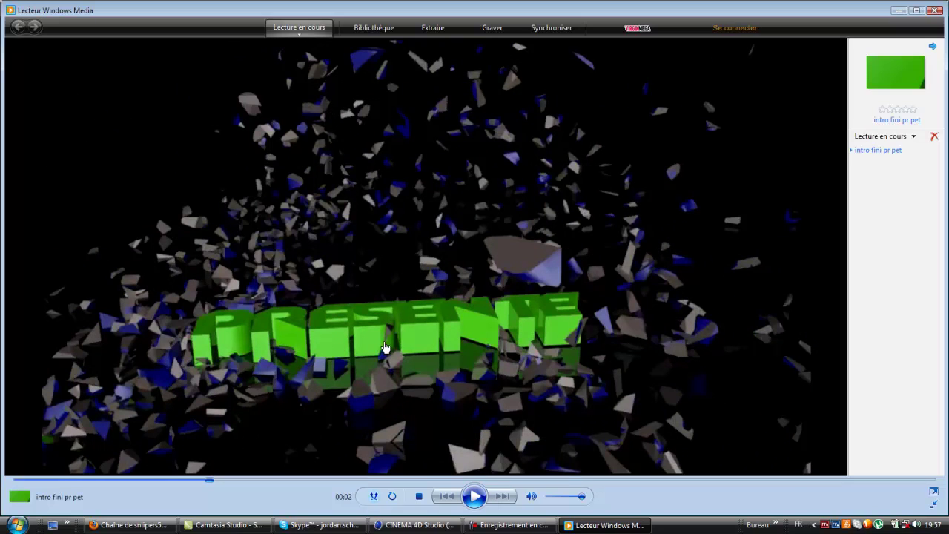
left_click(479, 501)
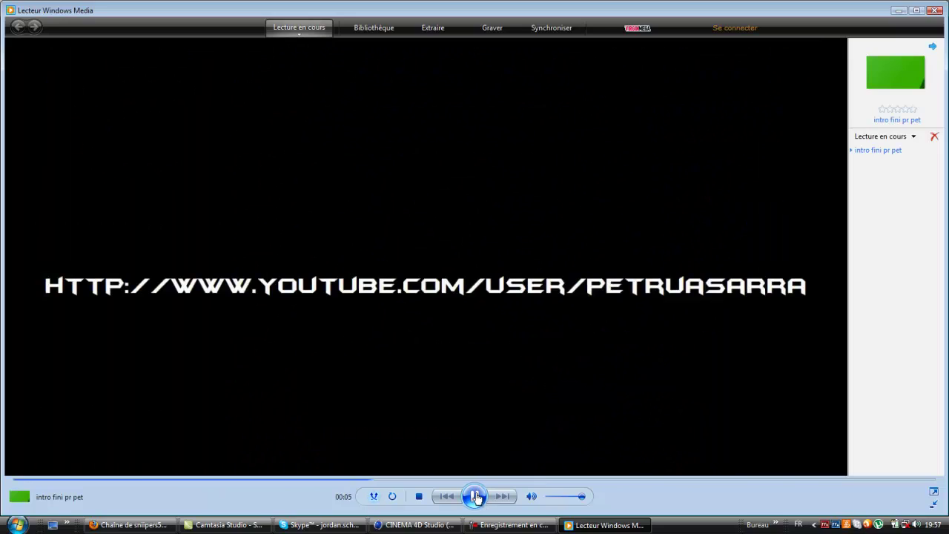
left_click(476, 496)
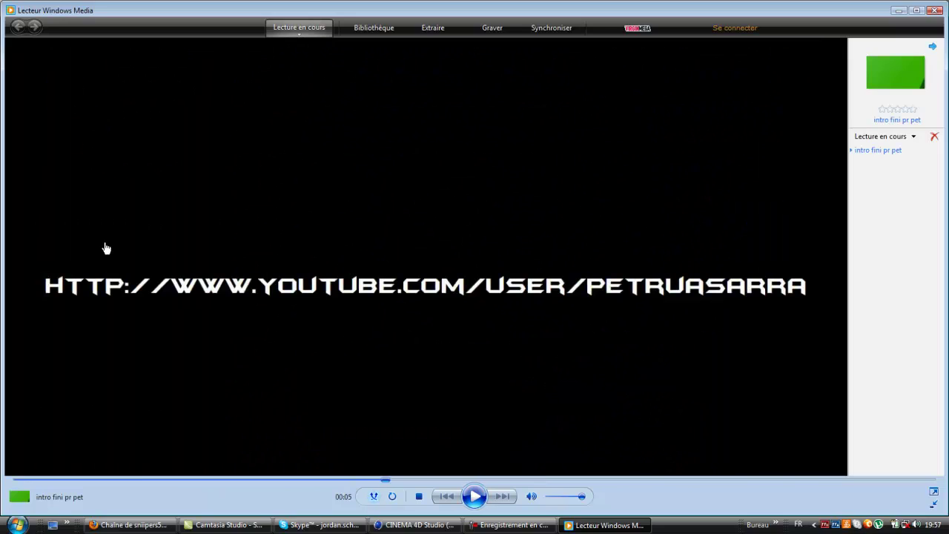
left_click(934, 11)
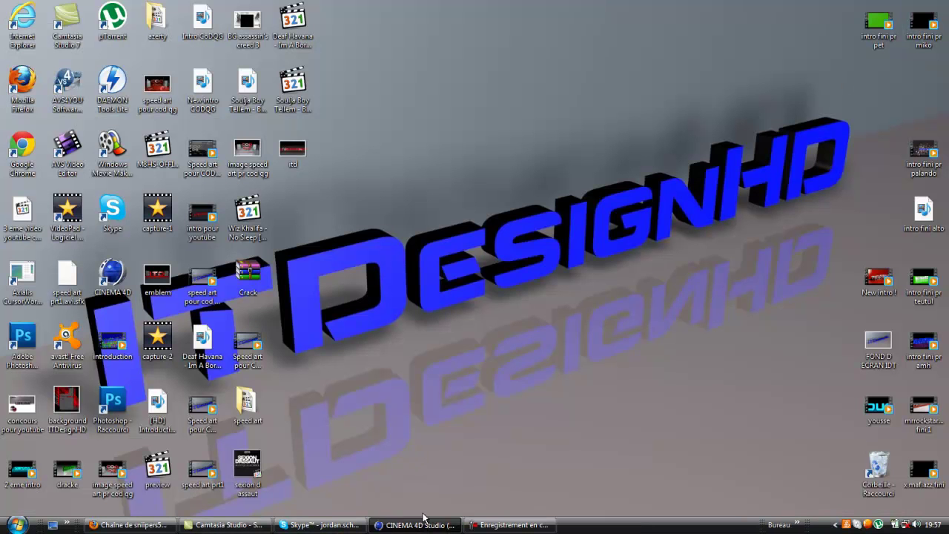
left_click(427, 523)
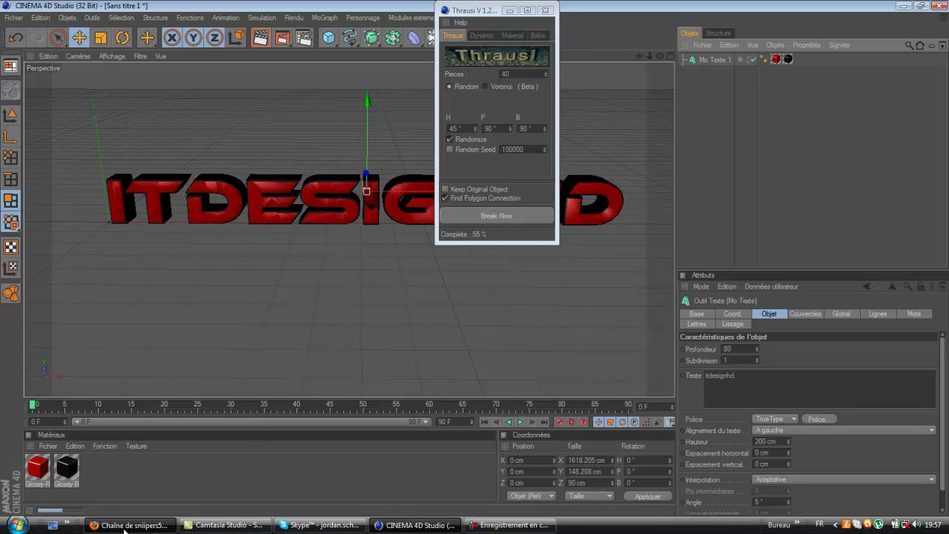
Switch back to Firefox and look at the latest uploaded videos on the ITDesignHD channel.
mouse_move(124, 531)
left_click(356, 348)
scroll(366, 354, "down", 3)
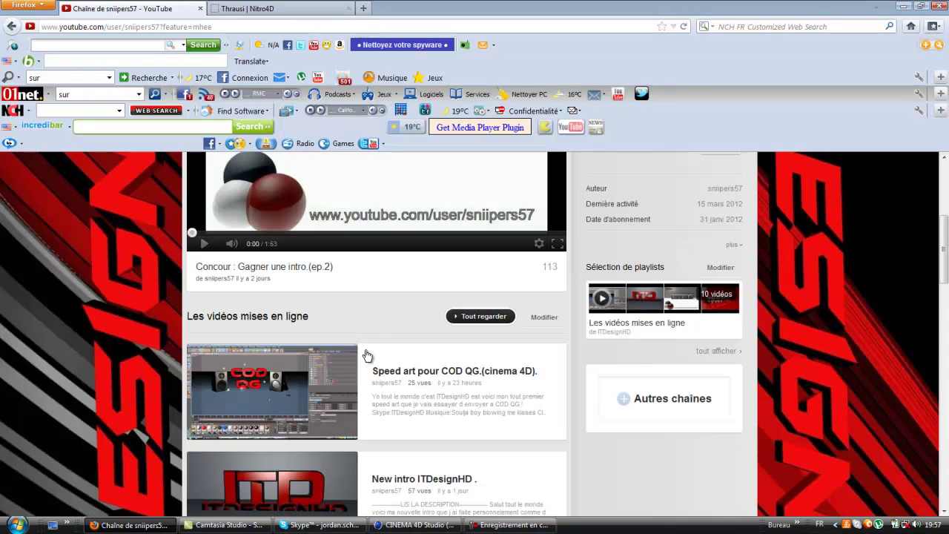
scroll(367, 354, "down", 2)
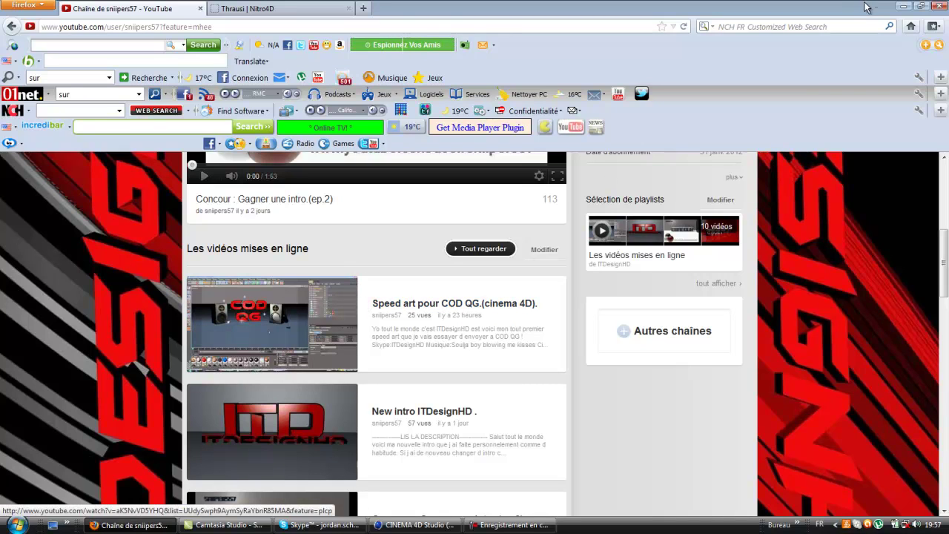
View the "image speed art pr cod qg" picture from the desktop and close it.
left_click(903, 6)
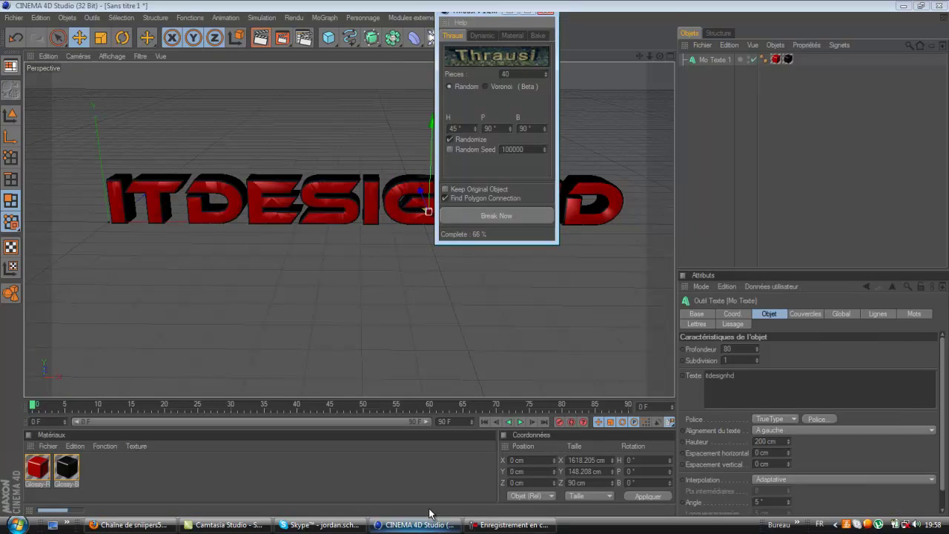
left_click(417, 525)
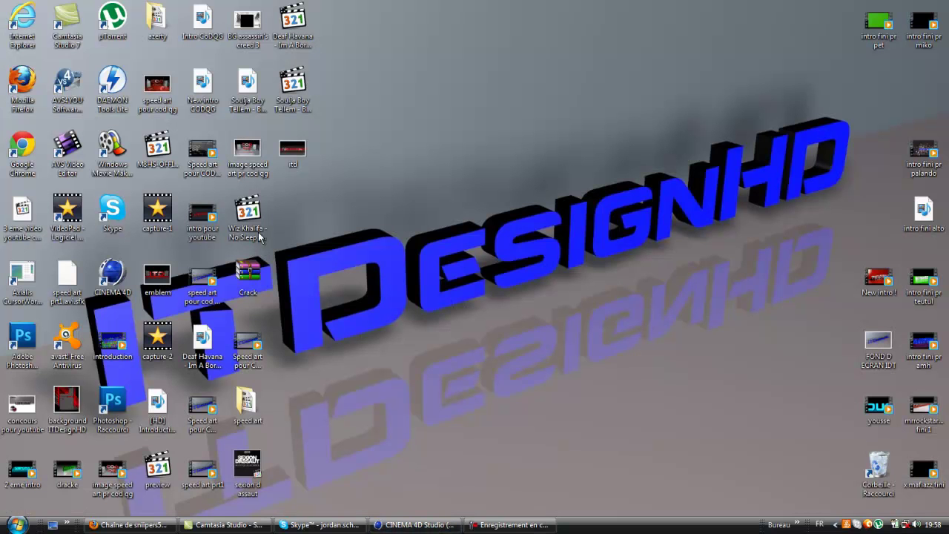
double_click(247, 154)
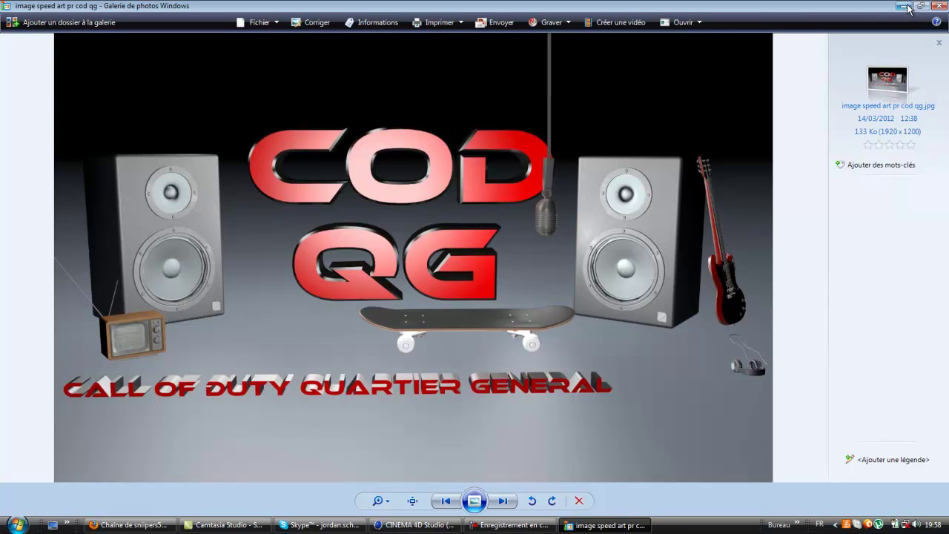
left_click(939, 6)
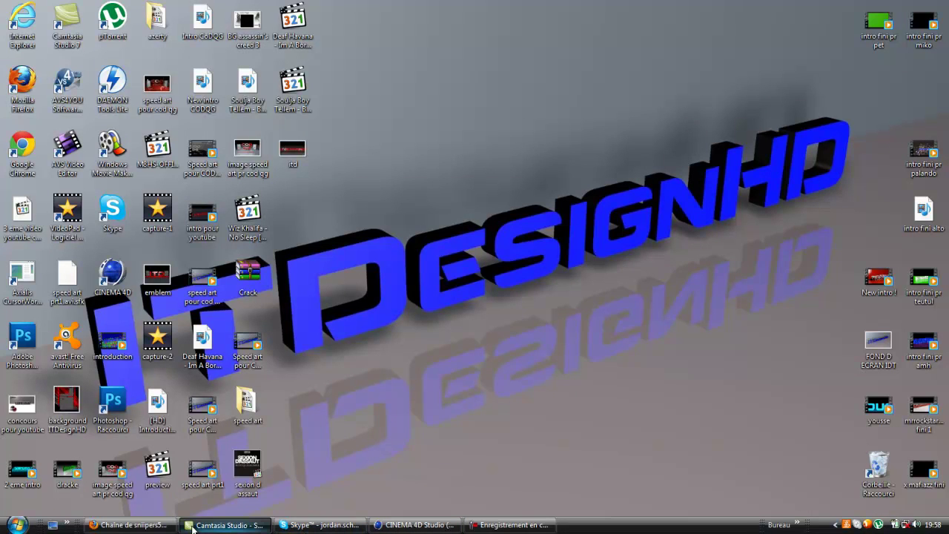
Switch back to Firefox, browse the channel's uploaded videos around the "Concour : Gagner une intro.(ep.2)" entry, and minimize the browser.
left_click(128, 525)
scroll(334, 382, "down", 2)
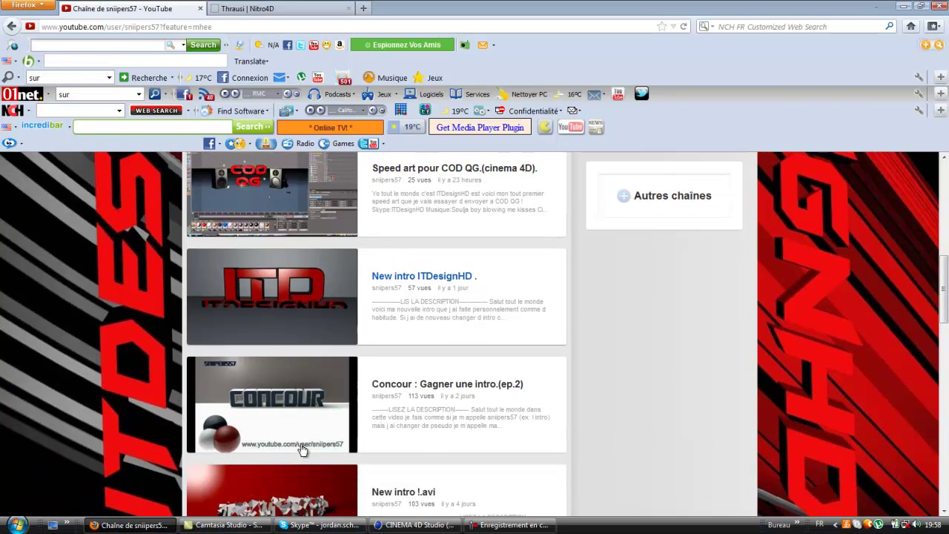
left_click(303, 403)
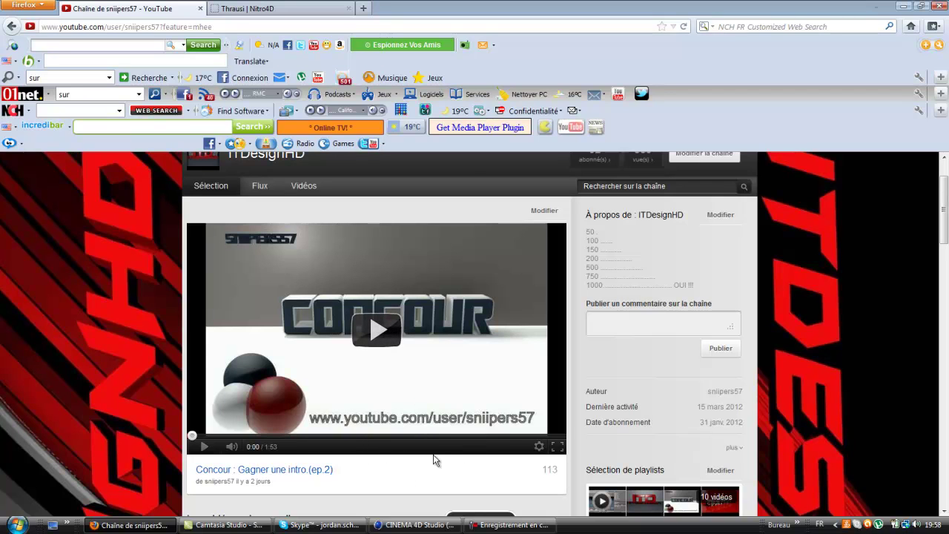
scroll(363, 459, "down", 5)
scroll(331, 455, "down", 1)
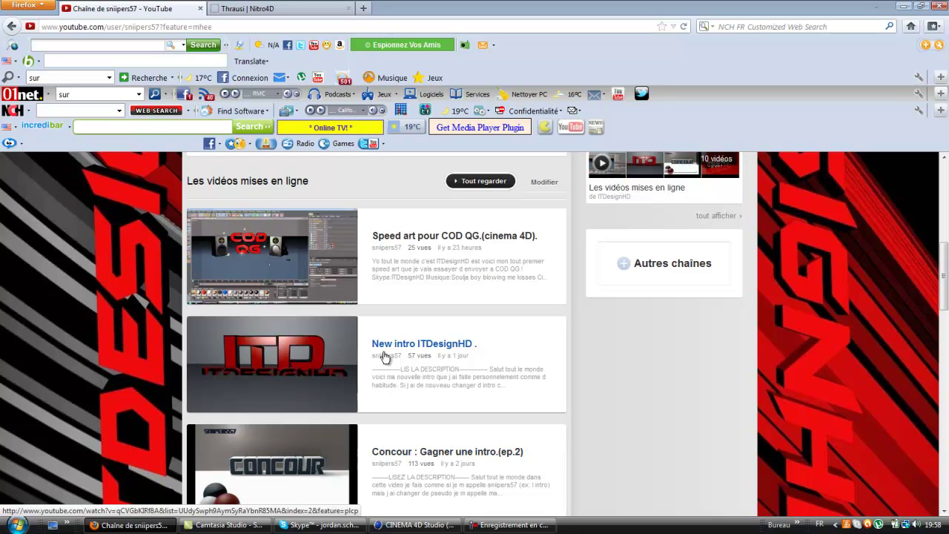
left_click(902, 6)
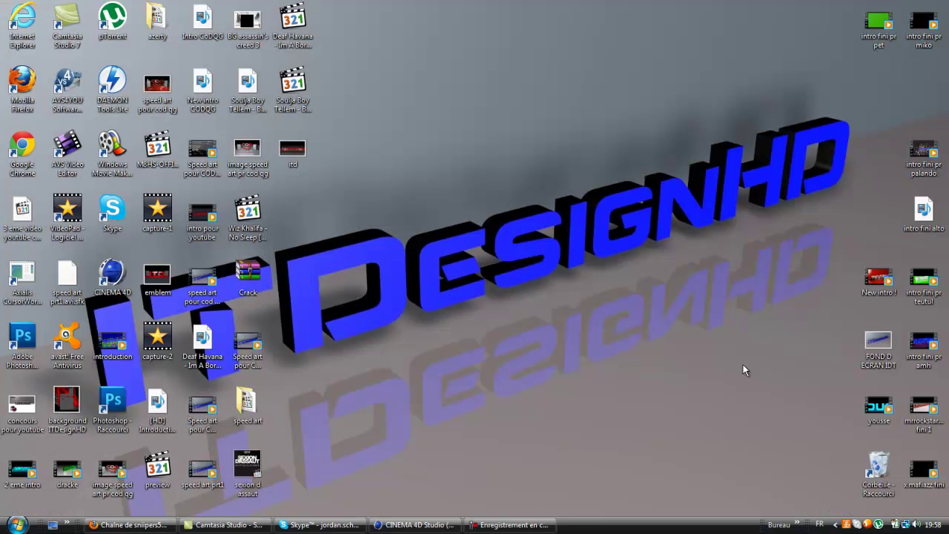
Return to CINEMA 4D, close Thrausi, and set the dynamics trigger (Déclencher) of all shattered letters to Sur collision.
left_click(433, 525)
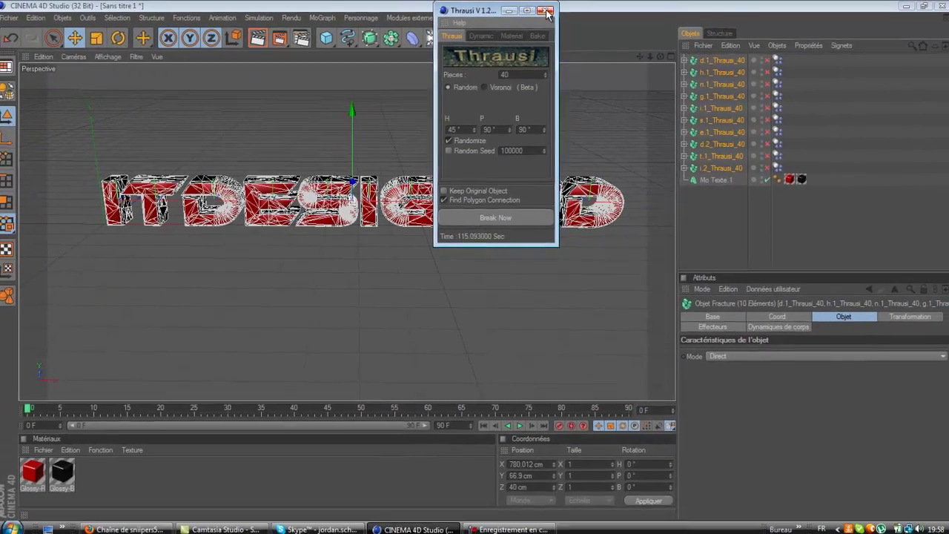
left_click(537, 13)
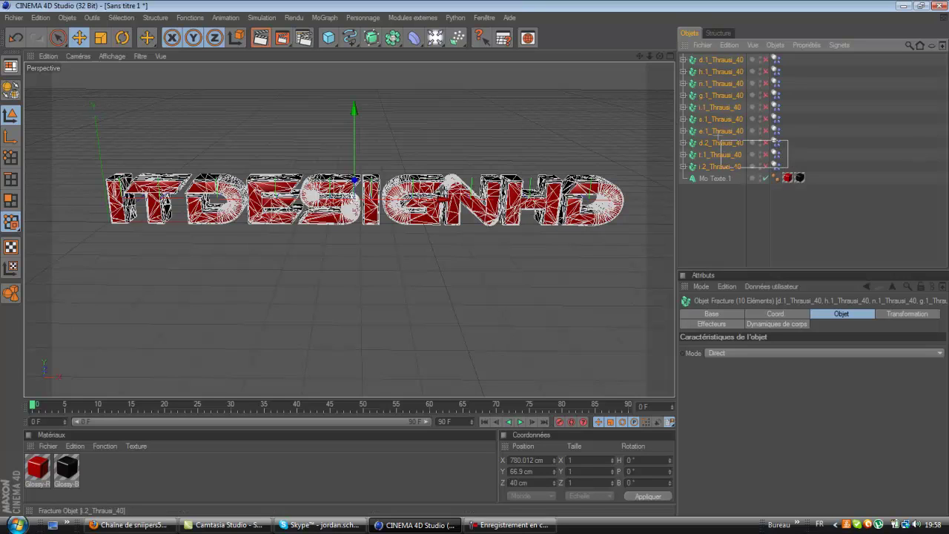
left_click(774, 324)
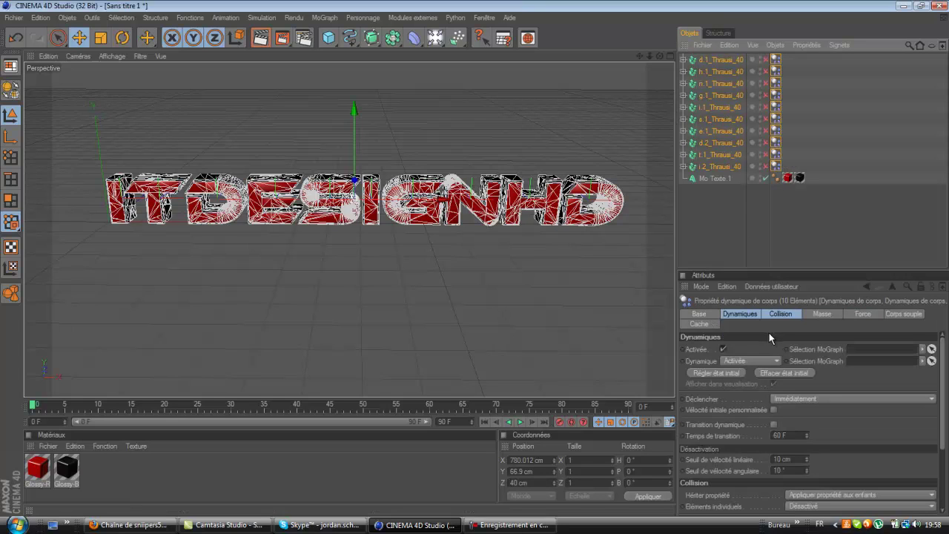
left_click(800, 399)
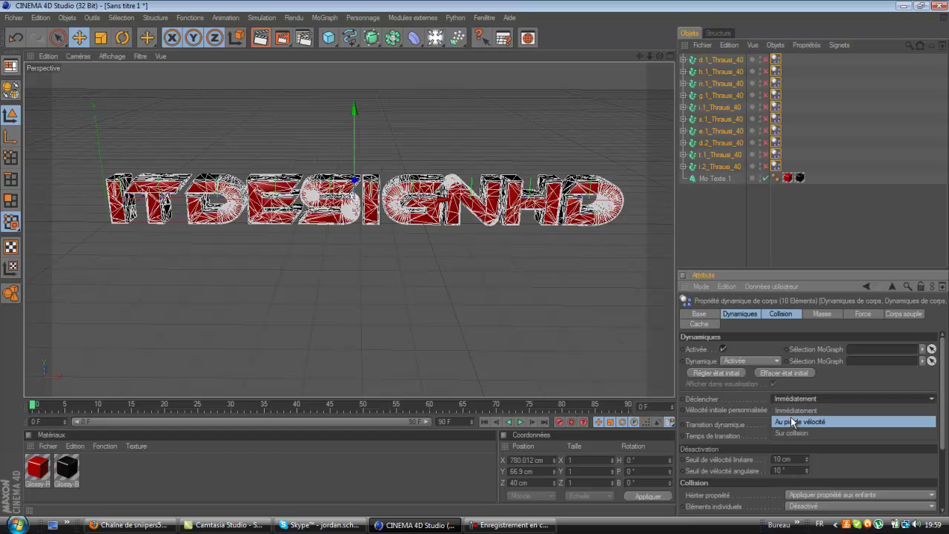
left_click(798, 434)
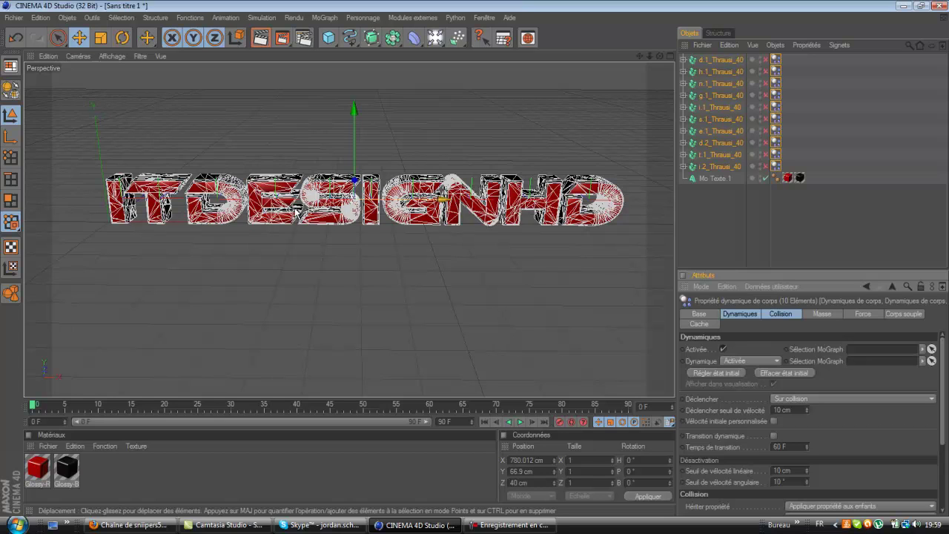
Make the "presente" text a rigid body, preview its fall onto the shattered letters, and rewind to the first frame.
left_click(721, 180)
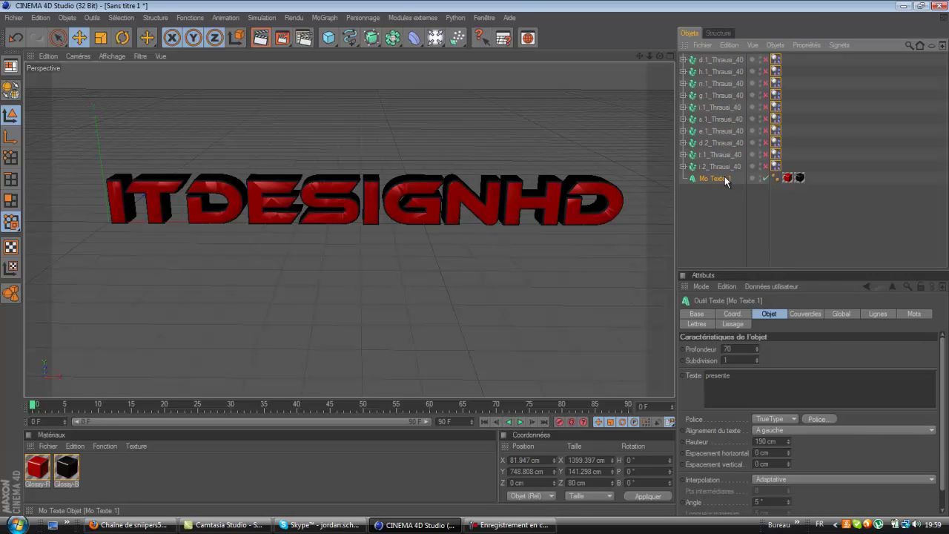
left_click(225, 19)
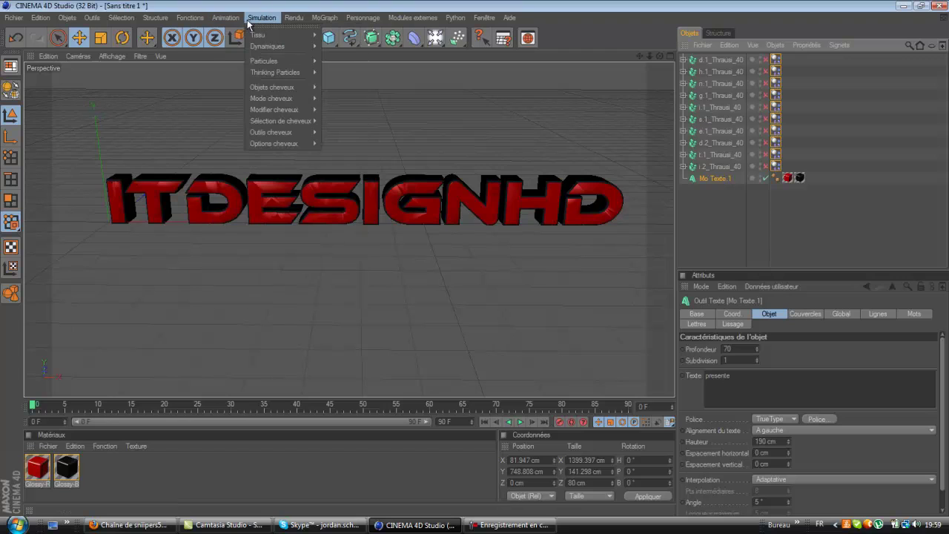
mouse_move(277, 49)
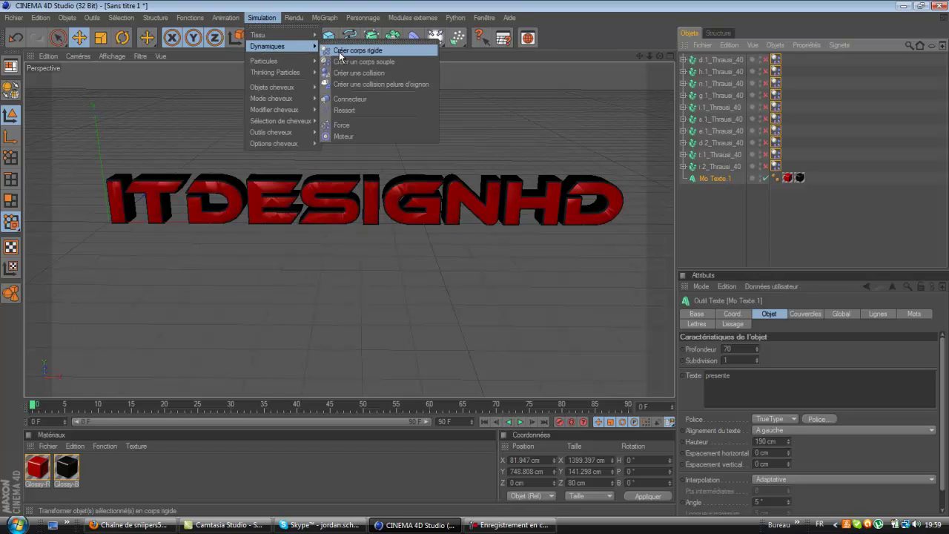
left_click(339, 52)
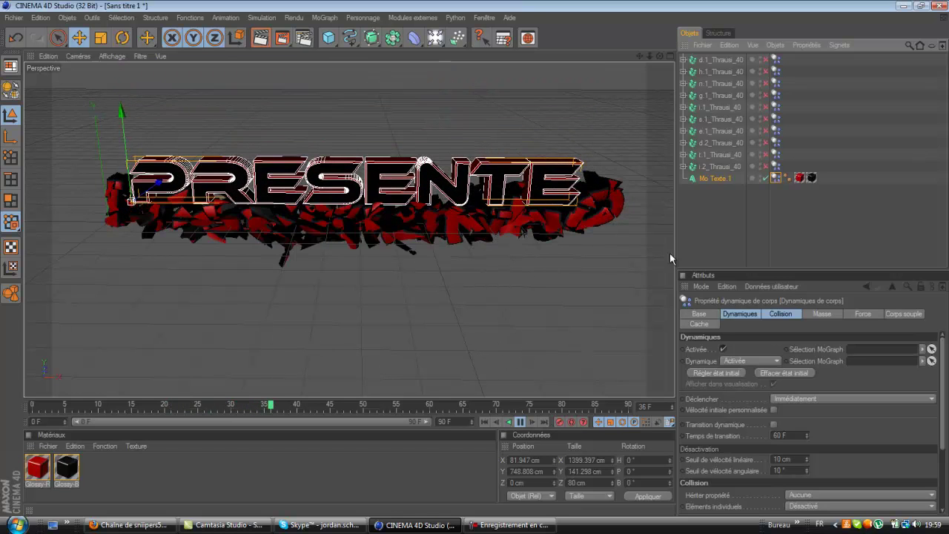
left_click(520, 421)
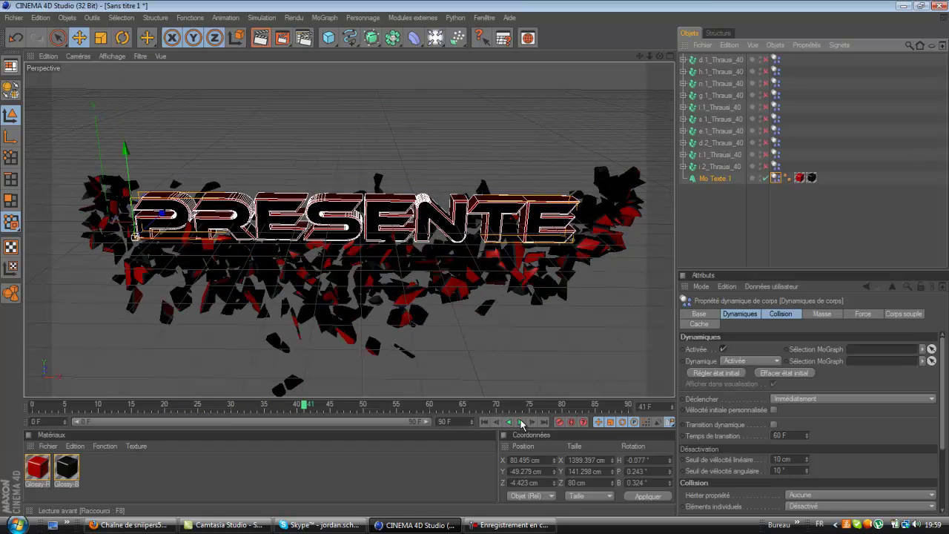
left_click(483, 422)
Add a floor (Sol) scaled to 200 in X and Z, and lower it to about -10.76 cm in Y.
left_click(436, 37)
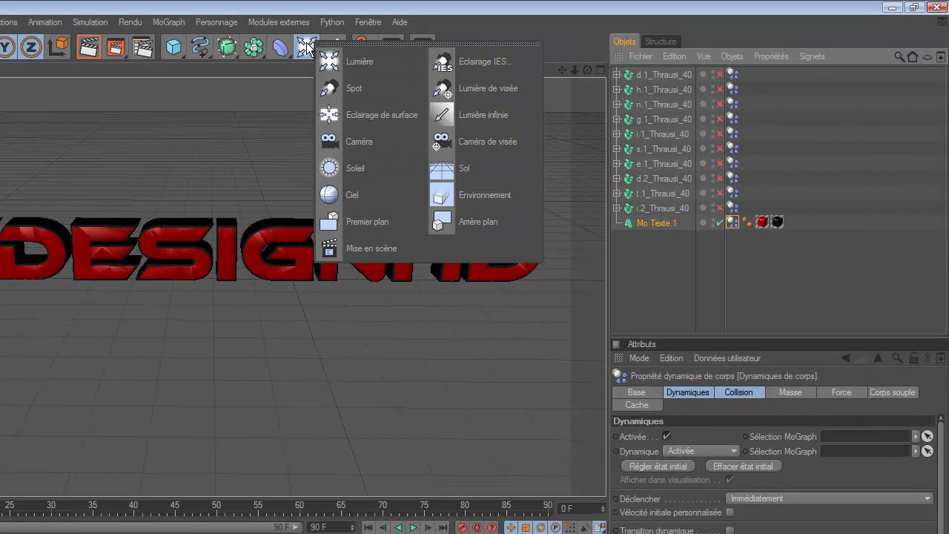
left_click(457, 169)
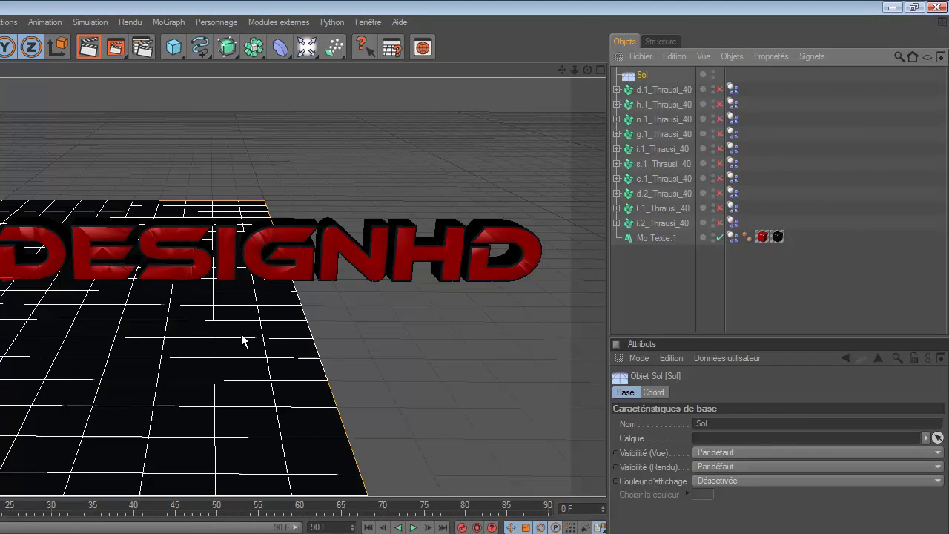
left_click(654, 392)
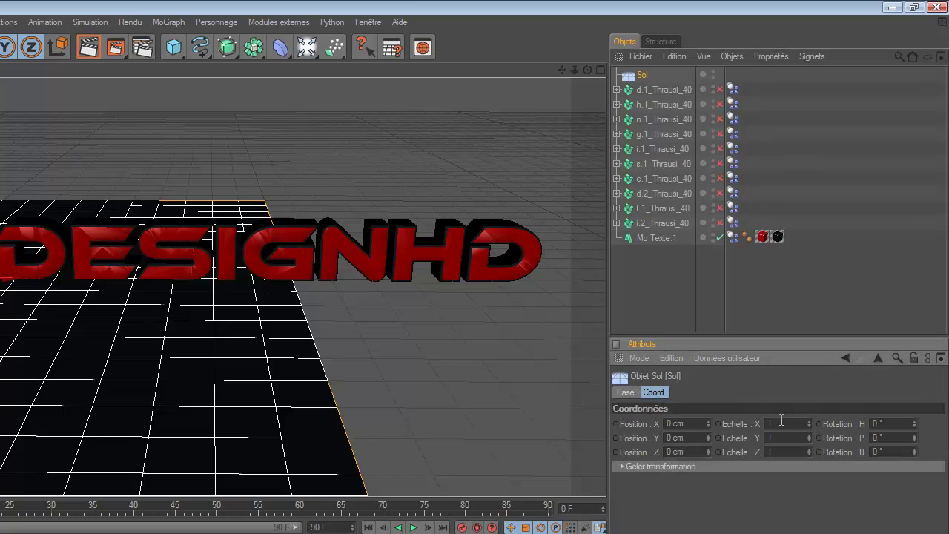
type("200")
key("Tab")
key("Tab")
type("200")
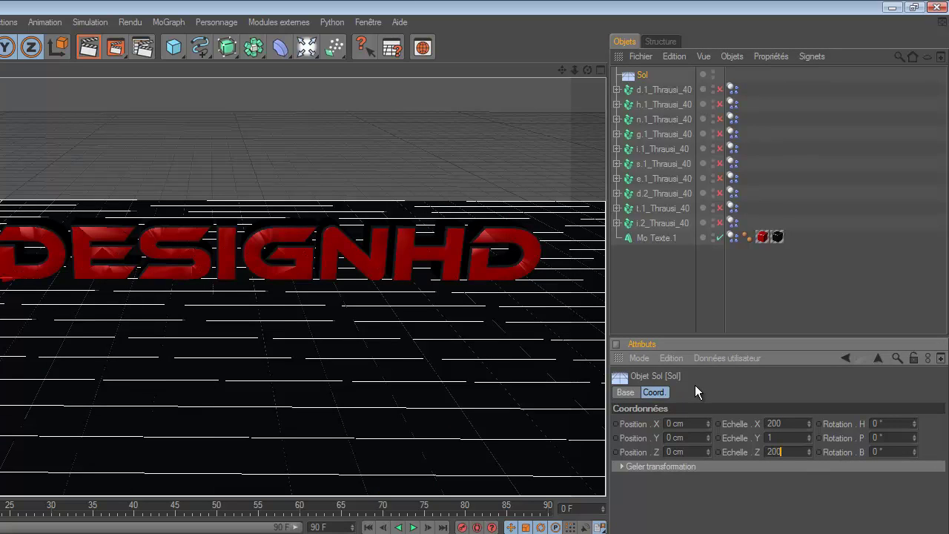
left_click(733, 479)
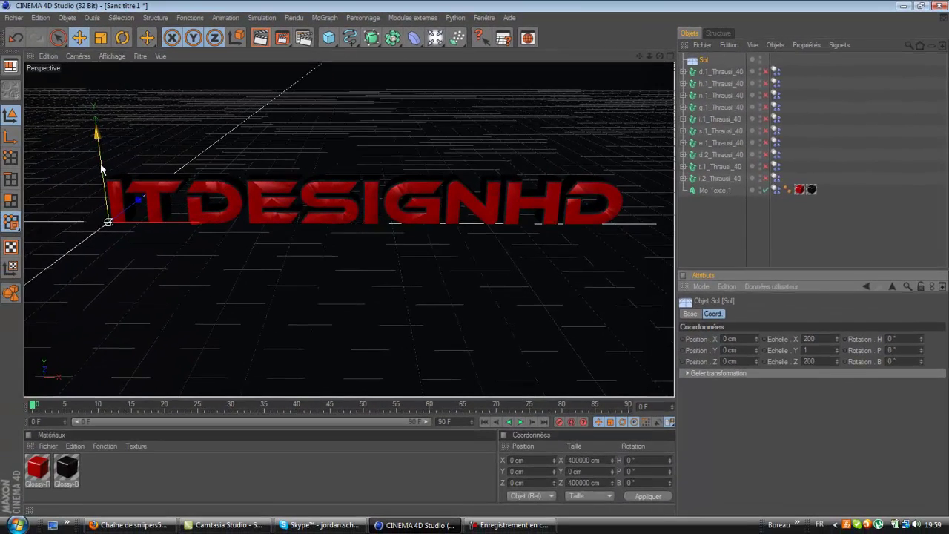
left_click_drag(102, 174, 476, 265)
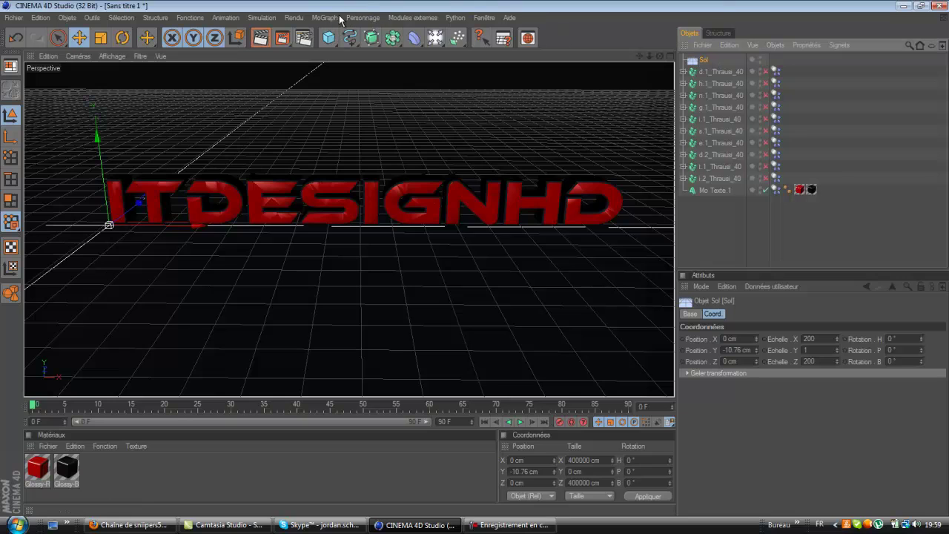
Make the floor a dynamics collision body, preview the simulation, and rewind to the first frame.
left_click(261, 18)
mouse_move(264, 47)
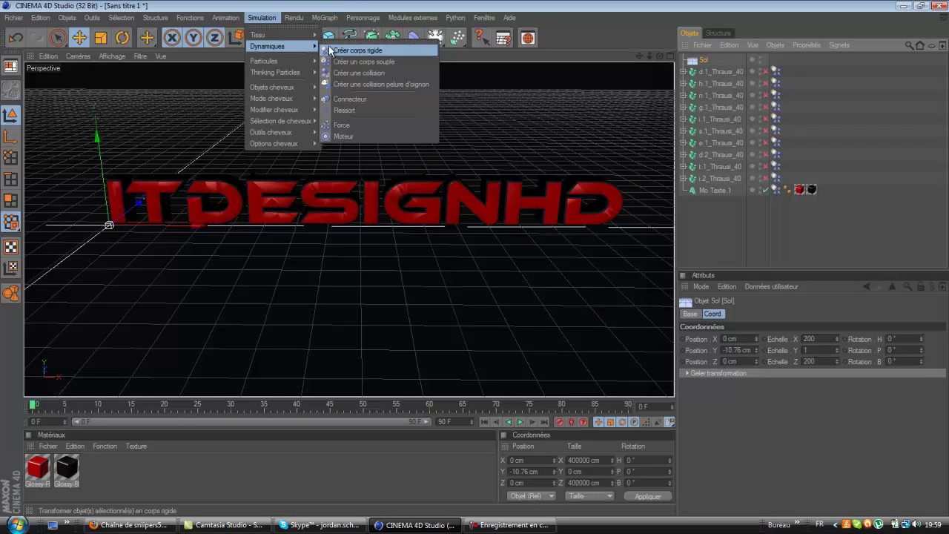
left_click(352, 53)
left_click(520, 421)
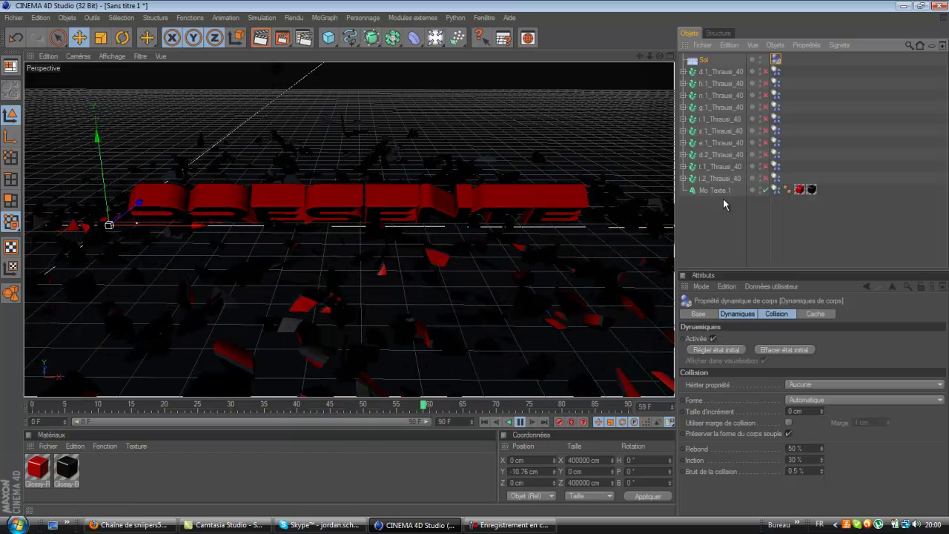
left_click(518, 422)
left_click(484, 422)
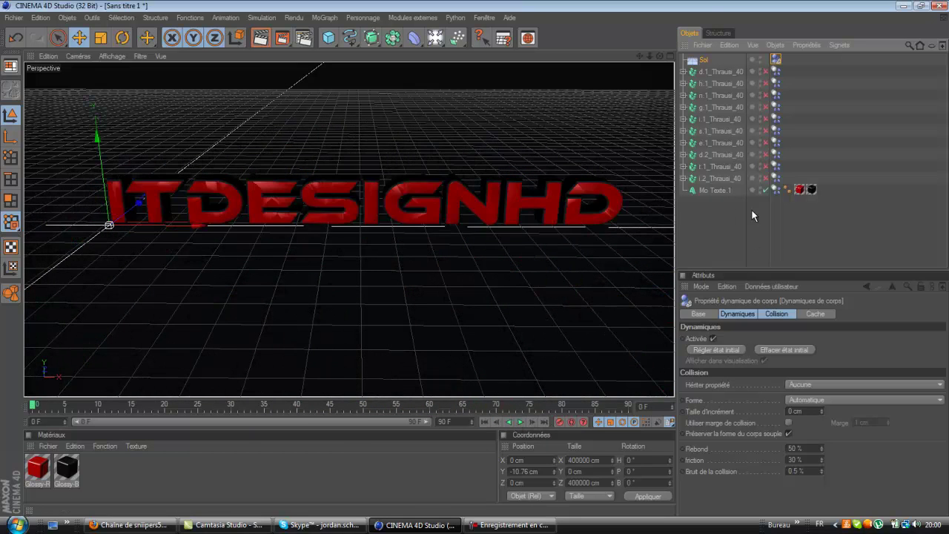
Set the "presente" text's height to 200 cm, preview the simulation, and rewind to the first frame.
left_click(711, 191)
left_click(837, 315)
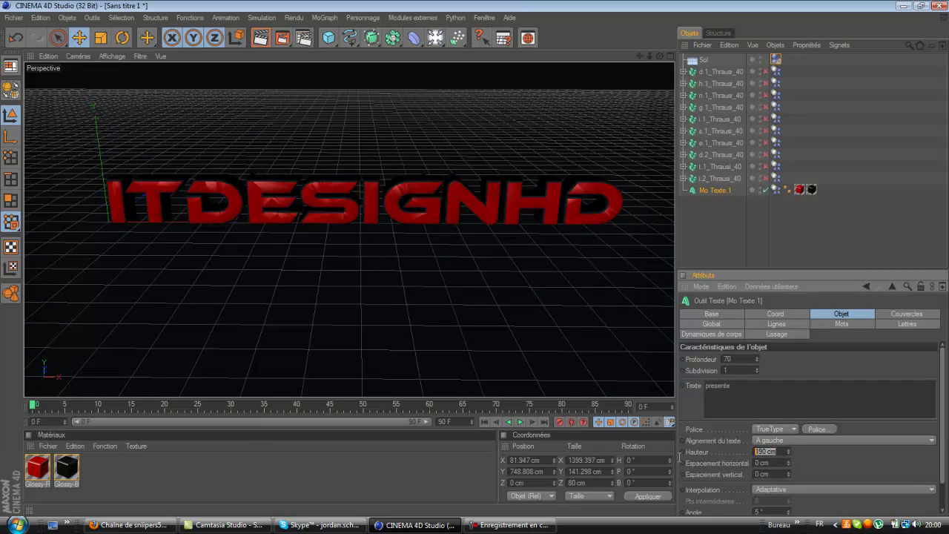
key("Return")
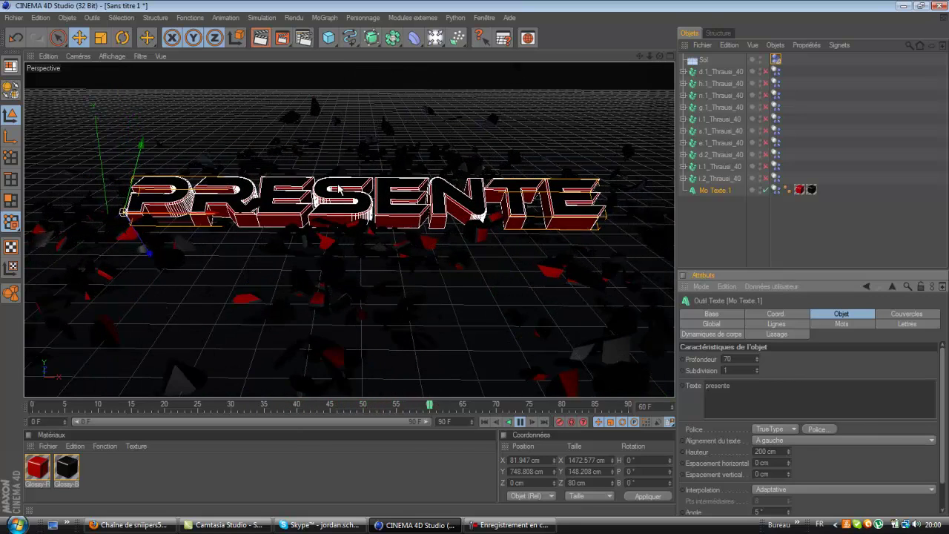
left_click(523, 421)
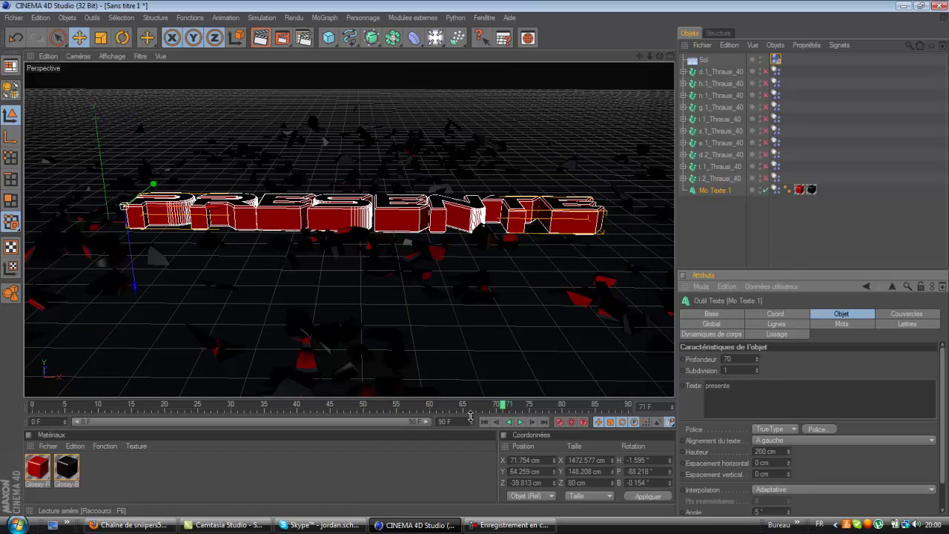
left_click(483, 421)
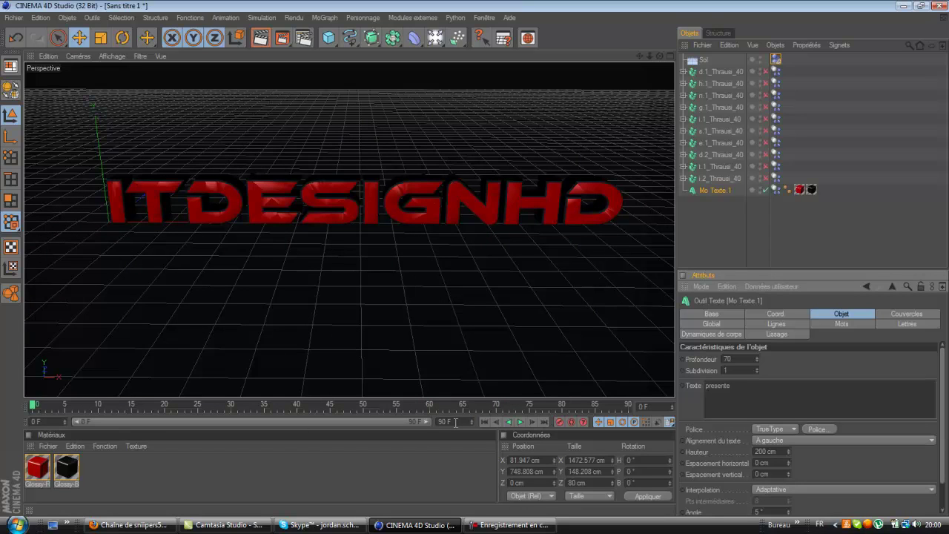
Set the animation length to 150 frames and extend the preview range to frame 150.
left_click(445, 422)
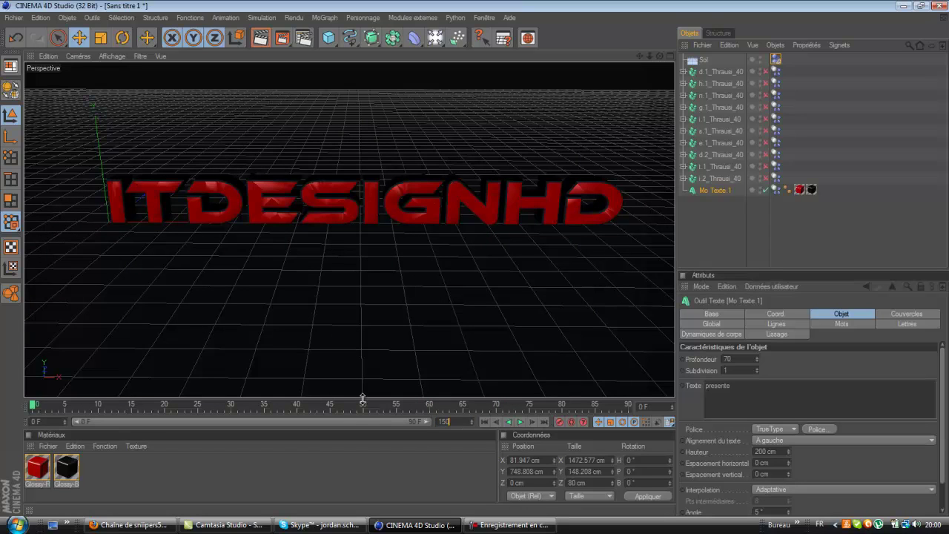
type("150")
key("Return")
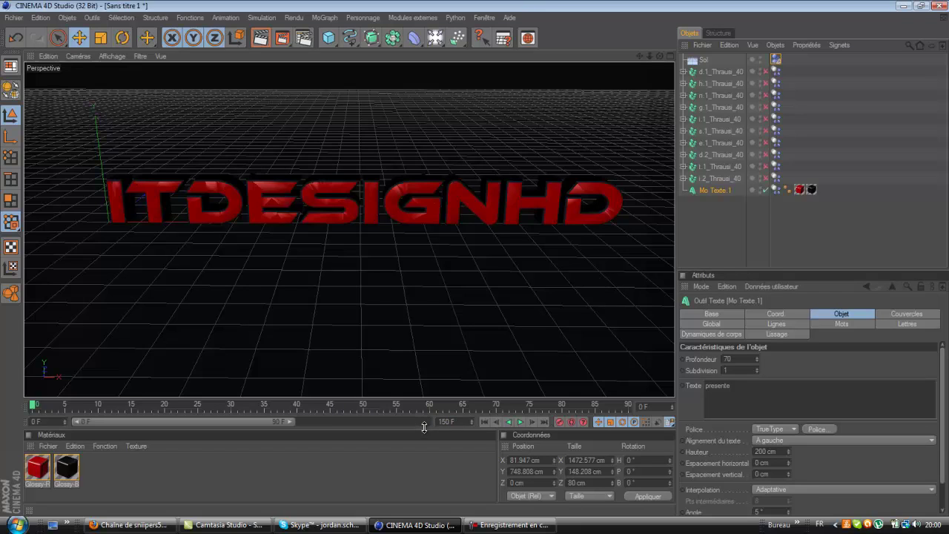
left_click_drag(289, 424, 430, 423)
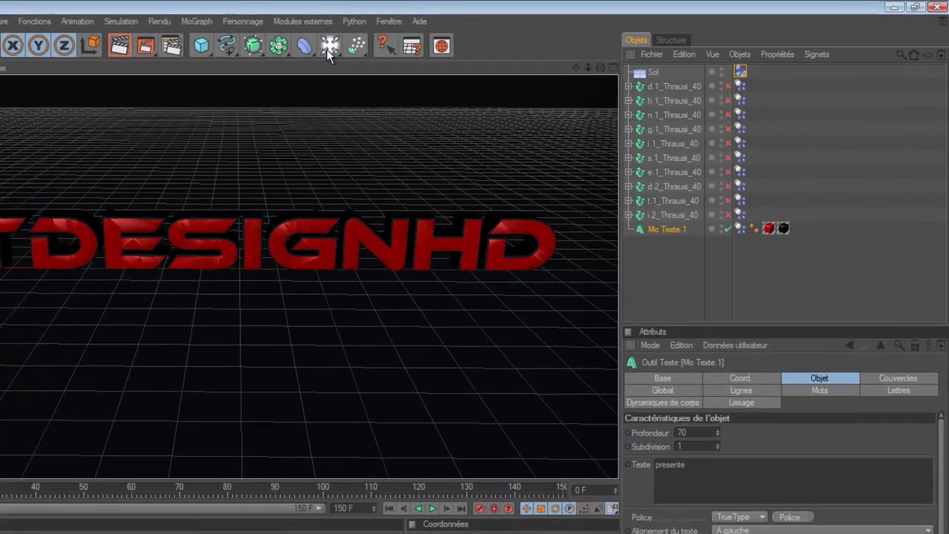
Add a camera, look through it, and keyframe a view at frame 0 angled from the left end of "itdesignhd", heading about -34.7°.
left_click(435, 38)
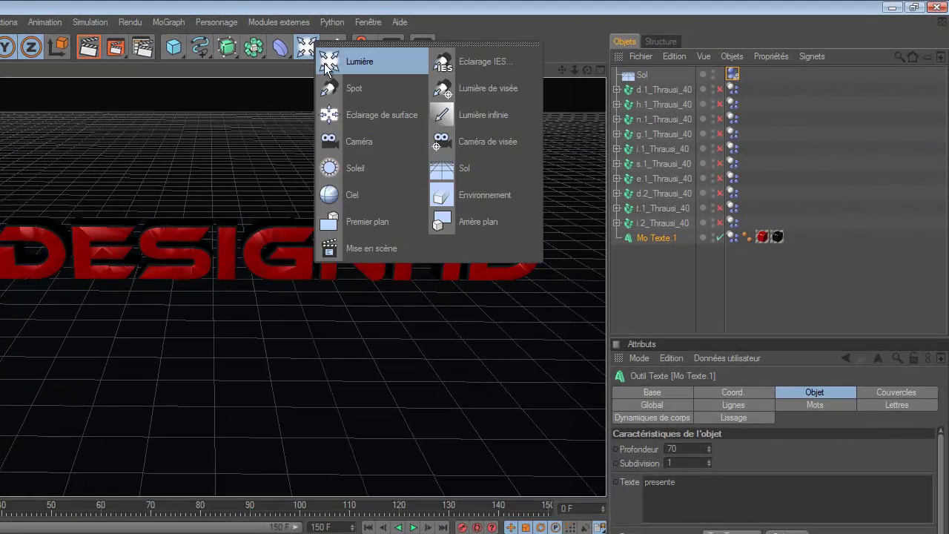
left_click(363, 142)
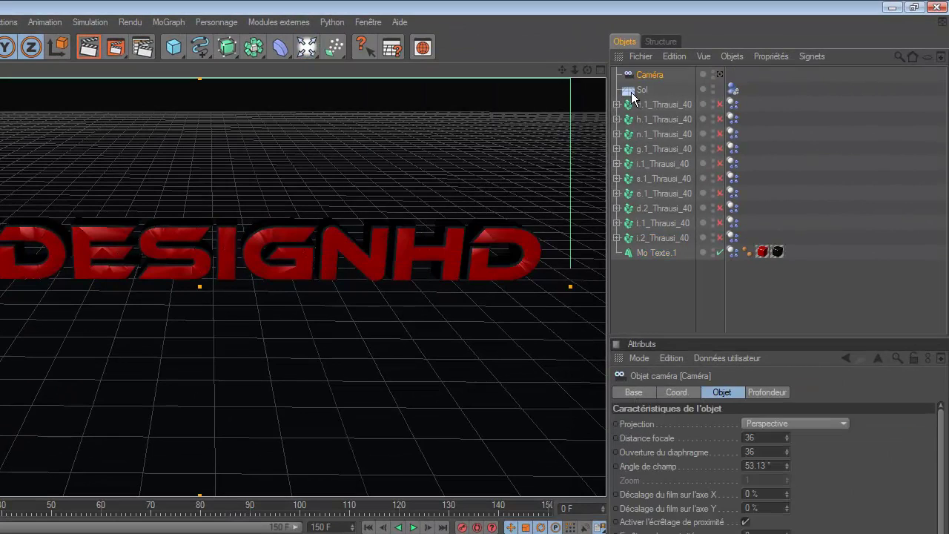
left_click(720, 75)
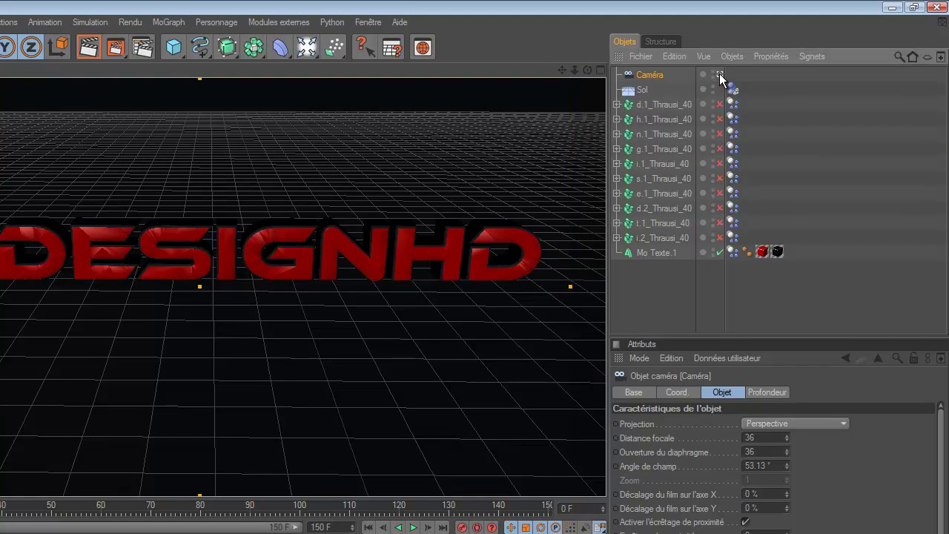
left_click_drag(589, 70, 351, 329)
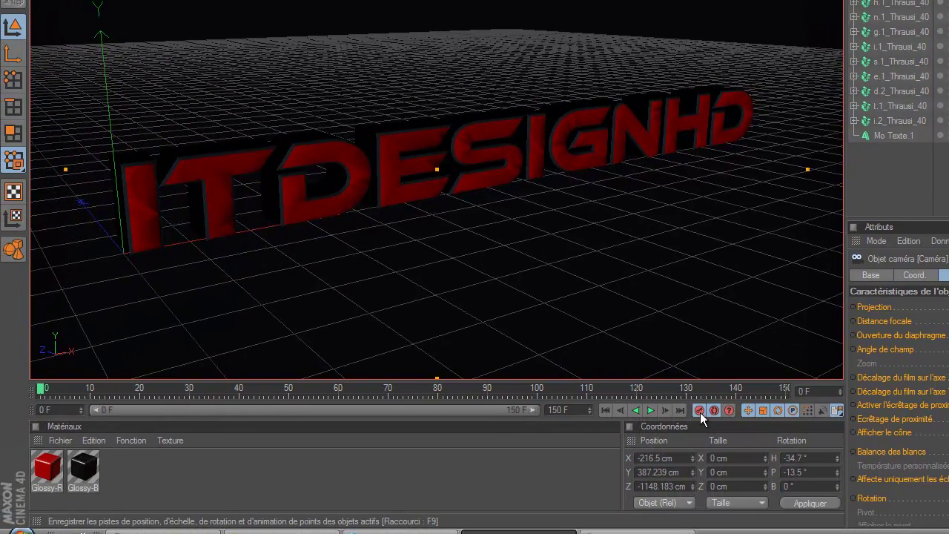
Set the animation length to 100 frames and keyframe the camera at frame 15 viewing the text from its right end, heading about 43°.
left_click_drag(43, 391, 140, 391)
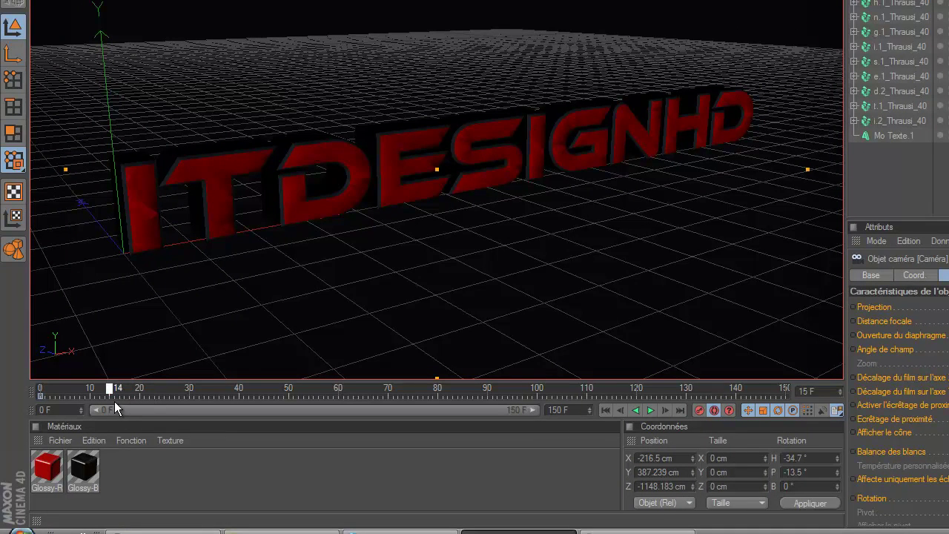
left_click(571, 410)
type("100")
key("Return")
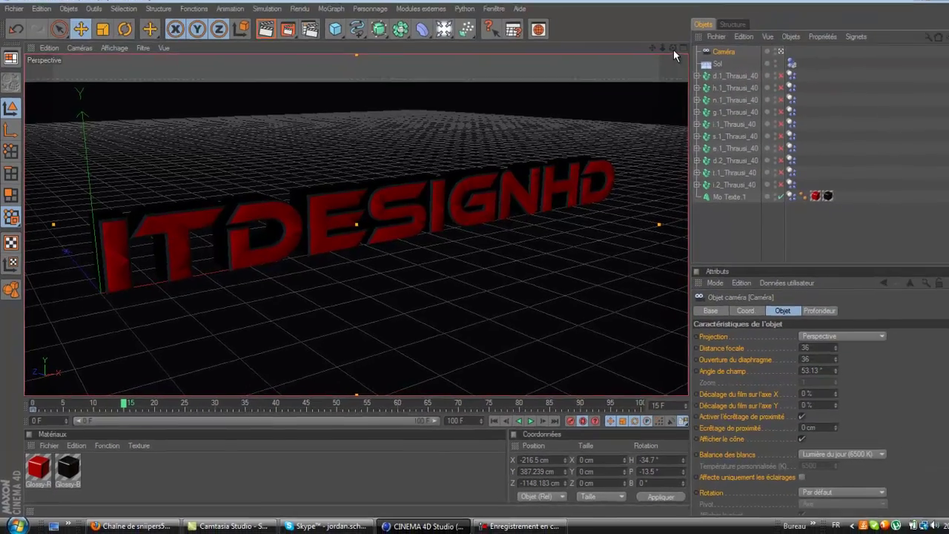
left_click_drag(674, 52, 636, 416)
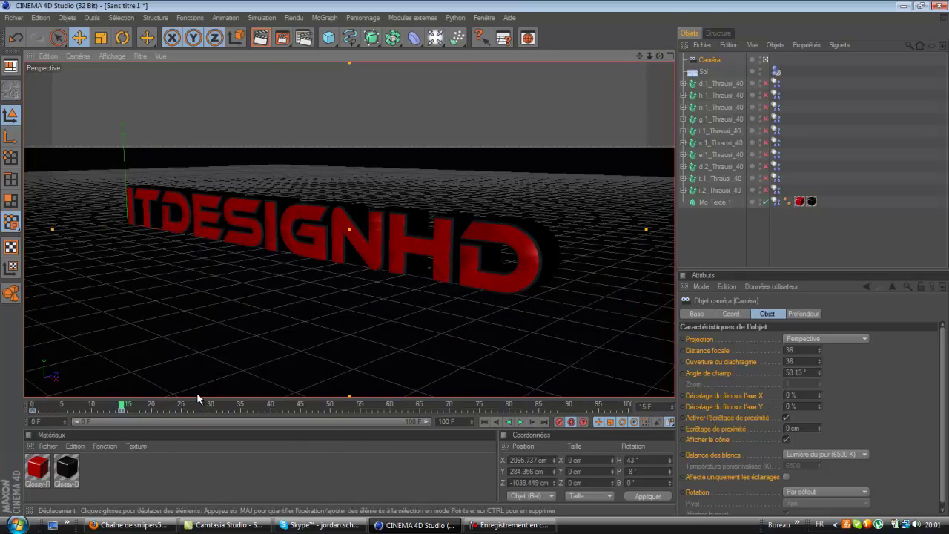
Keyframe the camera at frame 30 with a centred frontal view of the "itdesignhd" text, pitched about -7.5°.
left_click_drag(122, 406, 213, 406)
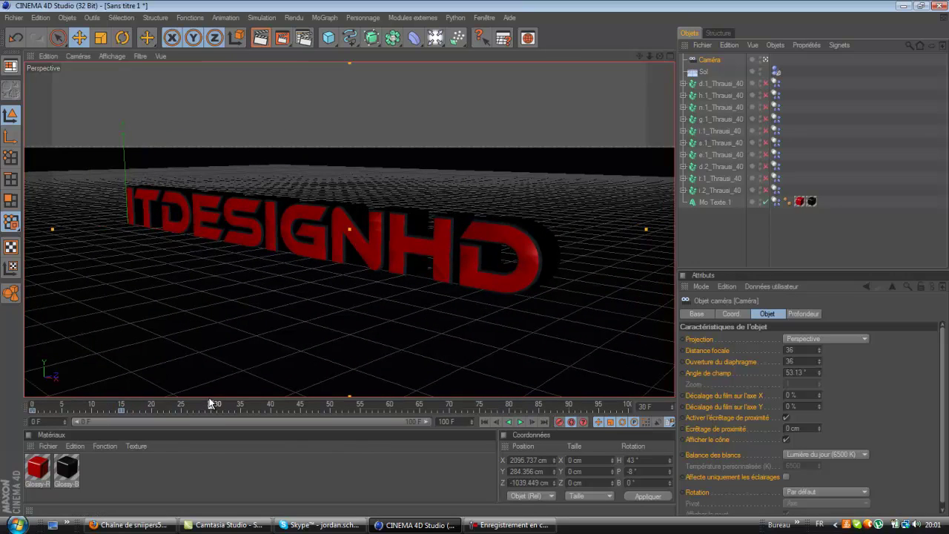
left_click_drag(659, 56, 476, 263)
left_click_drag(650, 57, 476, 262)
left_click_drag(640, 57, 475, 264)
left_click_drag(649, 57, 475, 258)
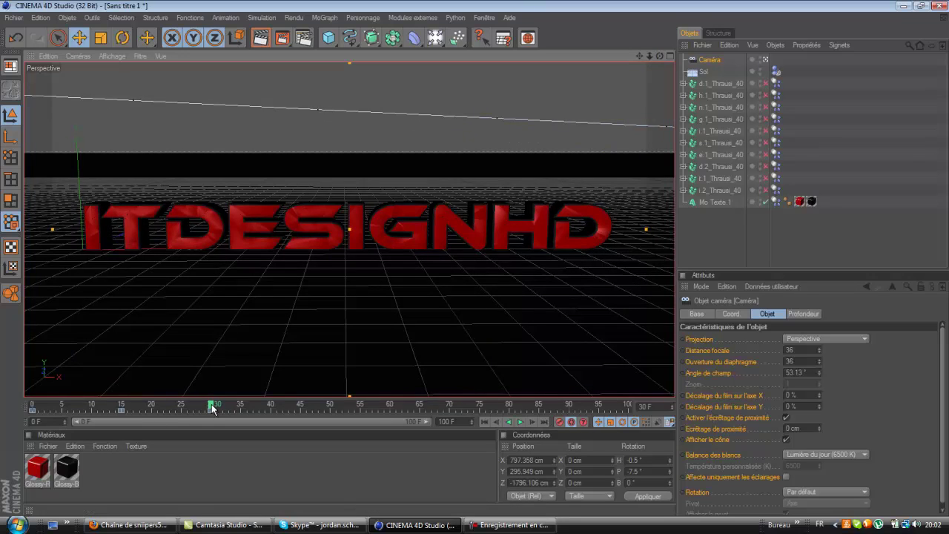
Keyframe higher, farther camera views of both texts, pitched about -18.9° at frame 50 and -34° at frame 75.
left_click_drag(212, 407, 334, 413)
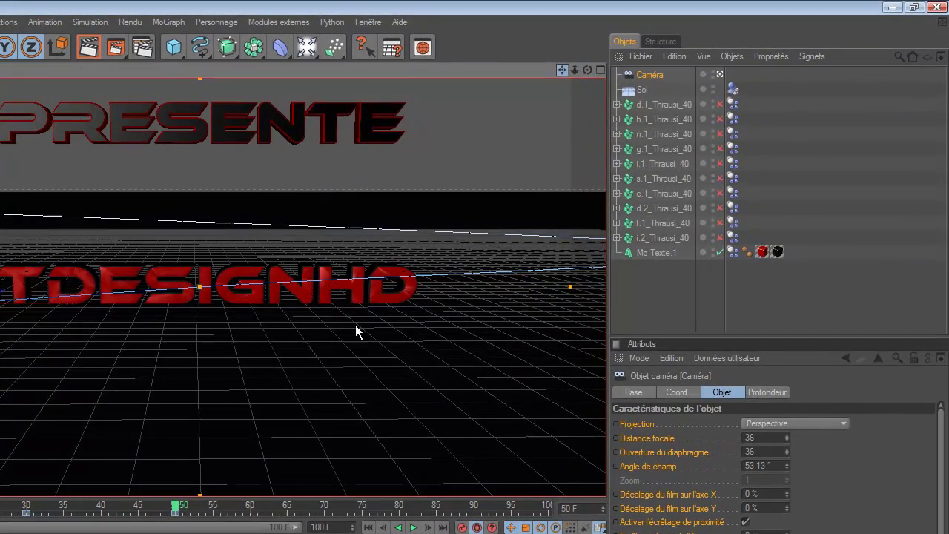
middle_click_drag(355, 325, 359, 321, "alt")
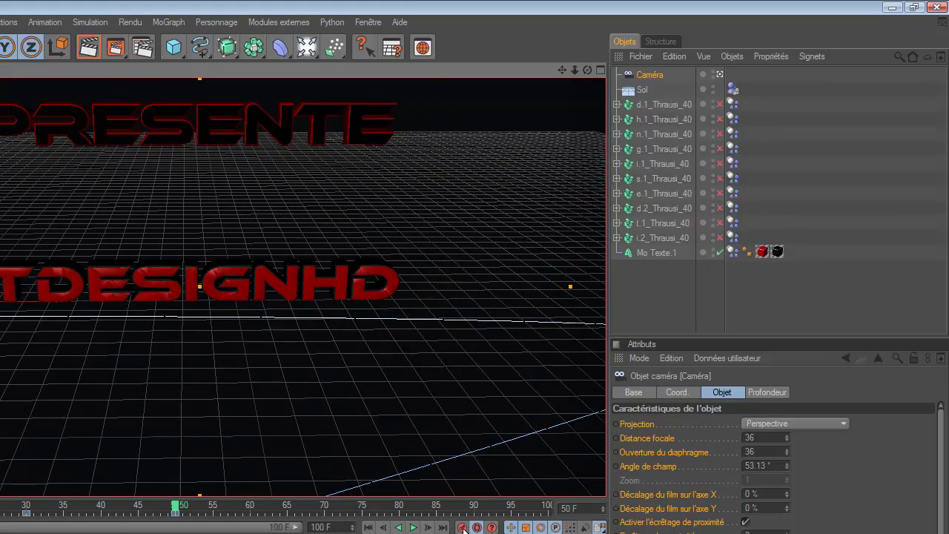
left_click_drag(178, 508, 363, 508)
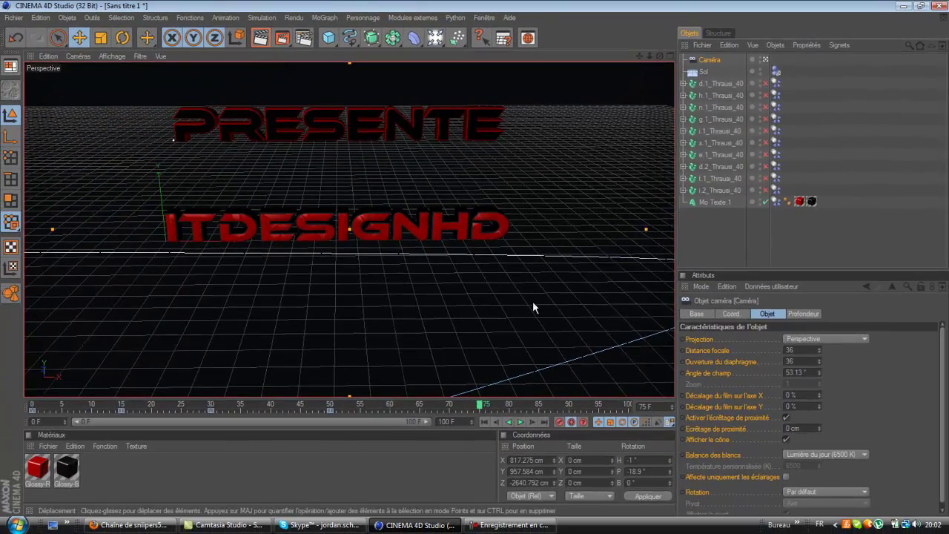
left_click_drag(635, 59, 502, 504)
left_click_drag(659, 55, 470, 260)
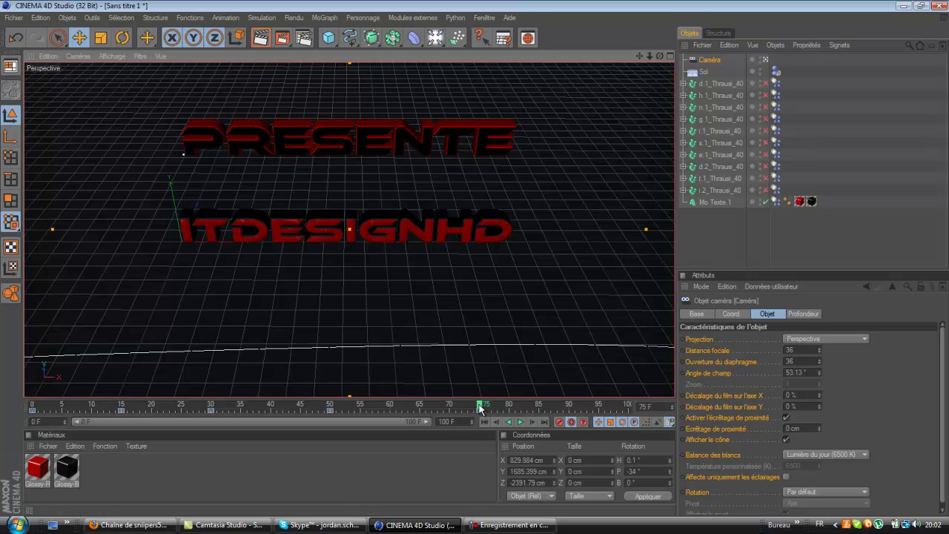
Keyframe the camera at frame 87 with both texts centred from a steep overhead view, pitched about -54.8°.
left_click_drag(482, 407, 552, 407)
left_click_drag(639, 55, 473, 263)
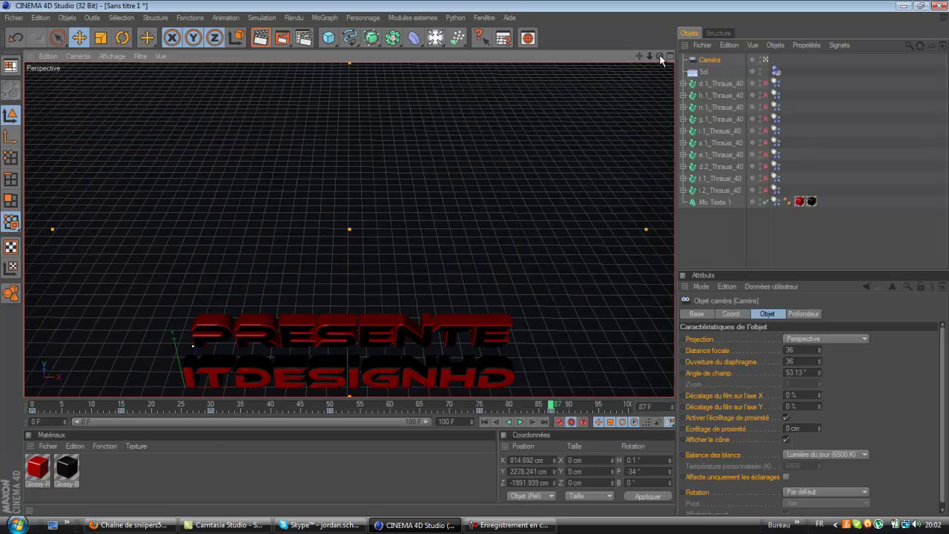
mouse_move(662, 59)
left_mouse_down()
mouse_move(475, 250)
mouse_move(656, 58)
mouse_move(479, 267)
mouse_move(656, 65)
left_mouse_up()
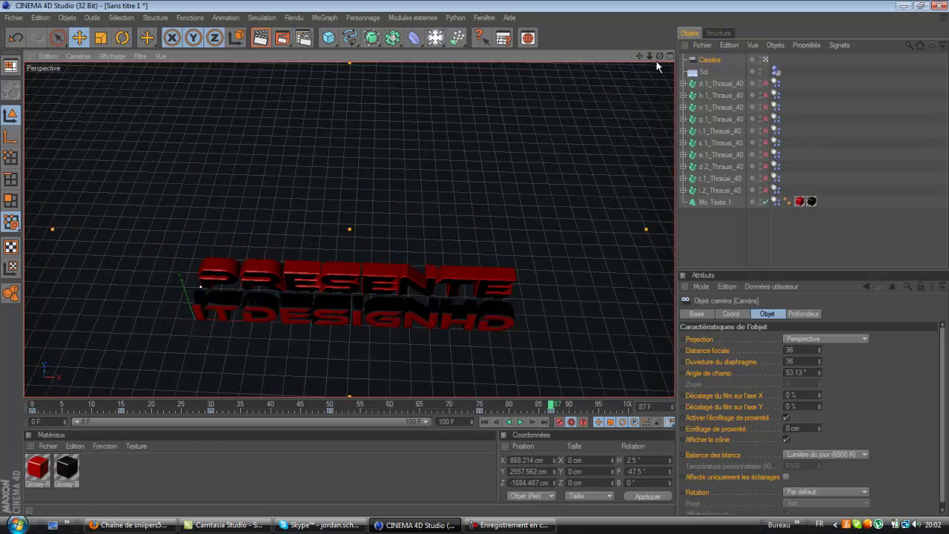
left_click_drag(474, 258, 475, 258)
left_click_drag(640, 54, 479, 260)
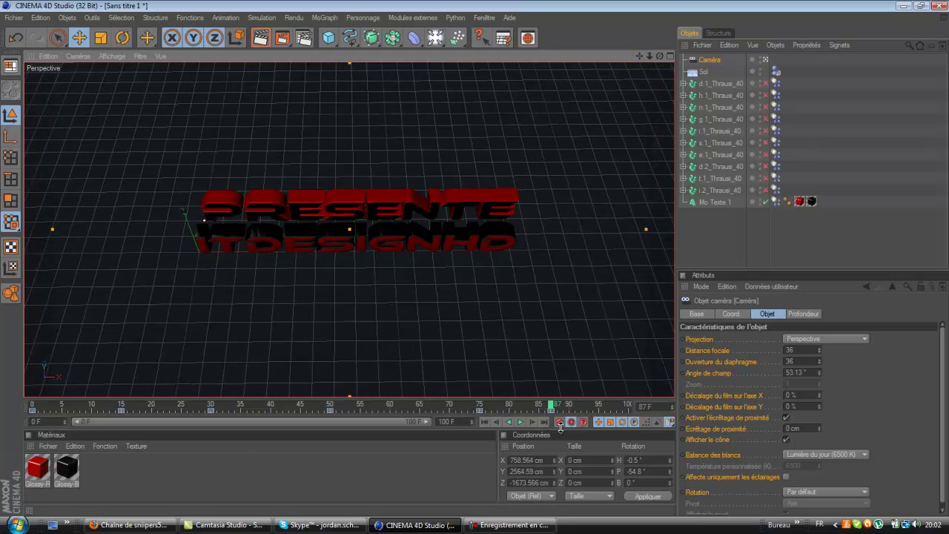
Keyframe the camera at frame 100 after dollying it forward through the floor to about -104 cm in Y.
left_click_drag(553, 407, 641, 394)
left_click_drag(649, 56, 476, 260)
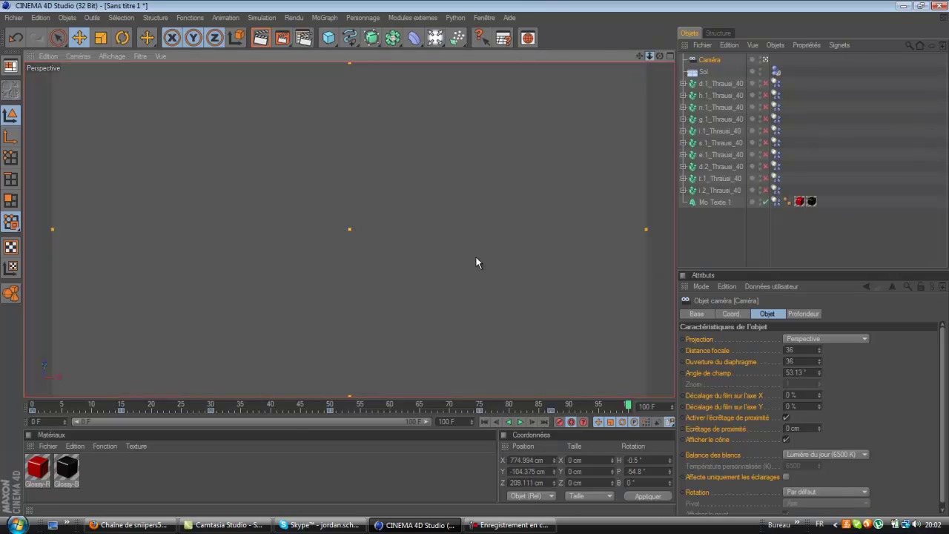
left_click(571, 422)
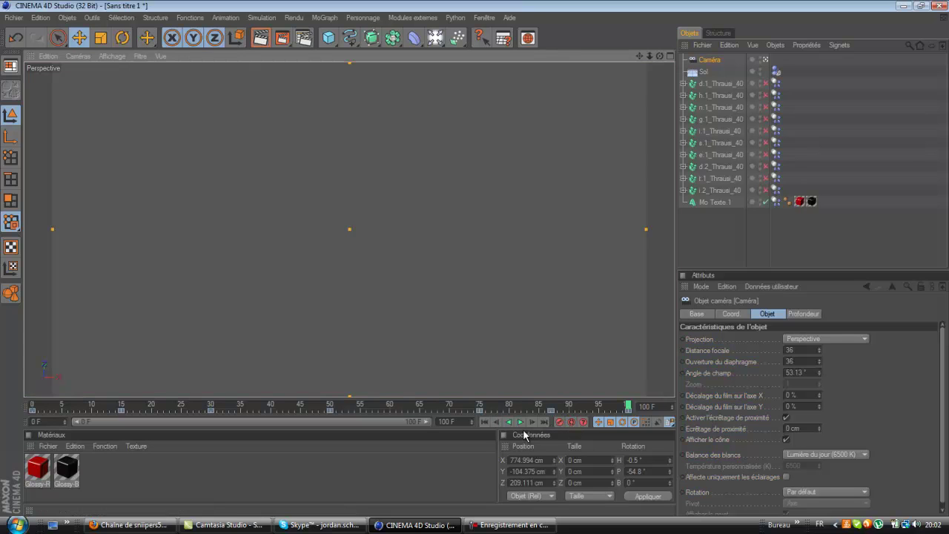
Preview the camera animation with the shattering text, test-render the view at frame 65, and rewind to the first frame.
left_click(520, 424)
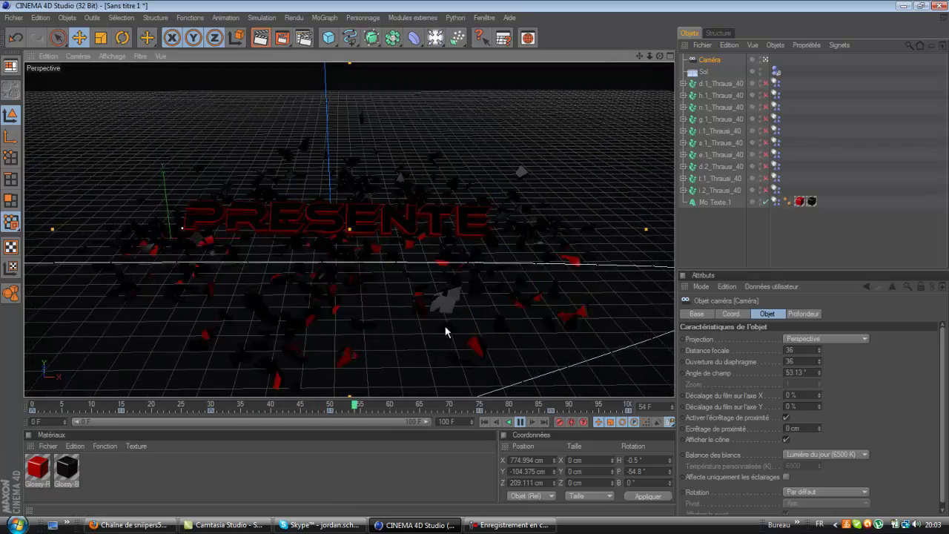
key("F8")
key("ctrl+r")
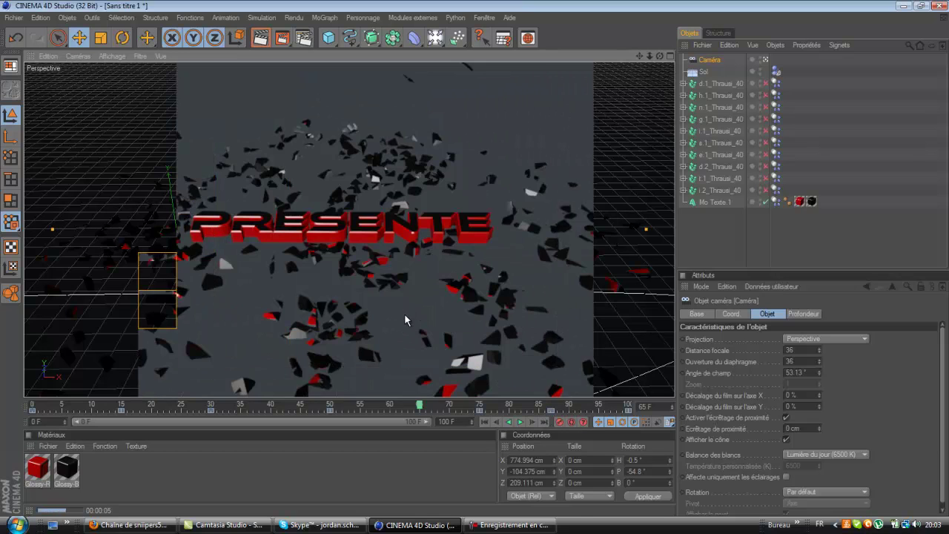
left_click(404, 313)
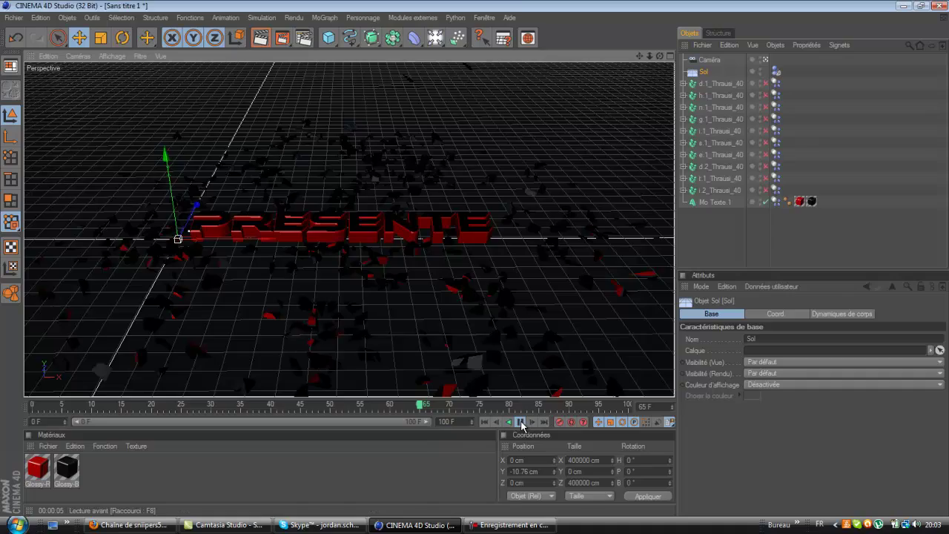
left_click(522, 423)
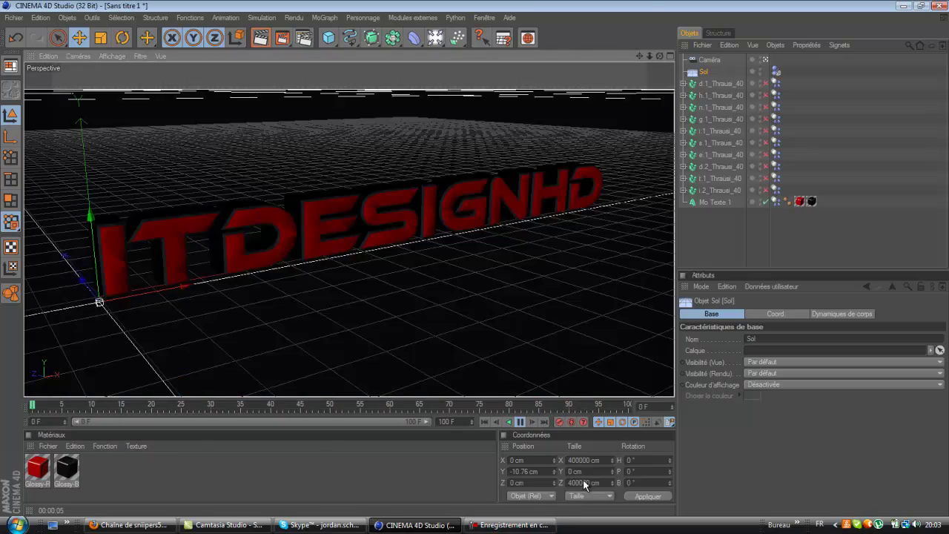
left_click(518, 422)
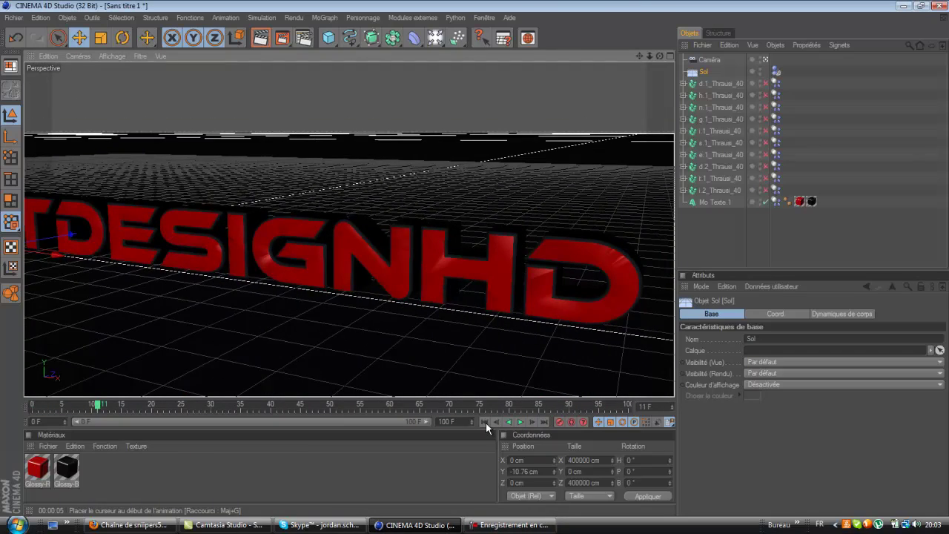
left_click(486, 422)
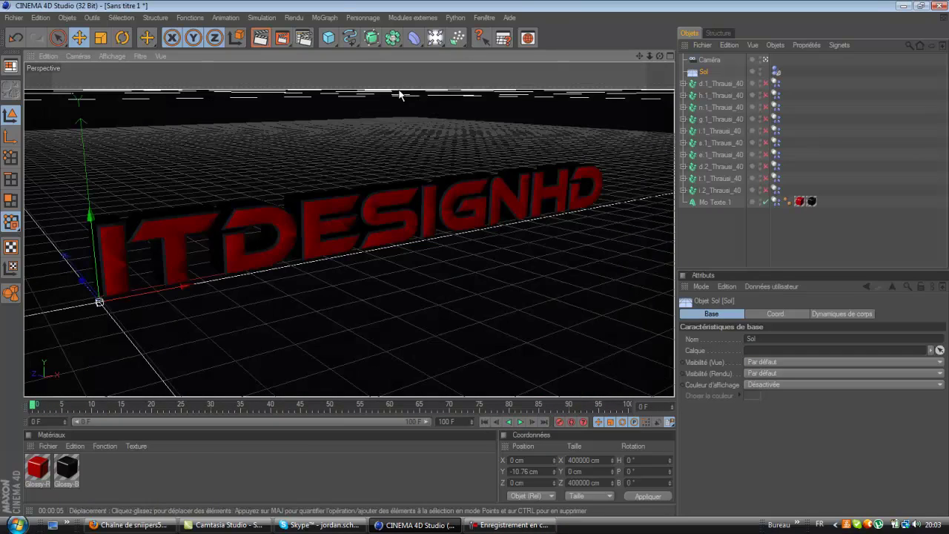
Start rendering the animation in the picture viewer, stop the render, and close the viewer.
left_click(285, 39)
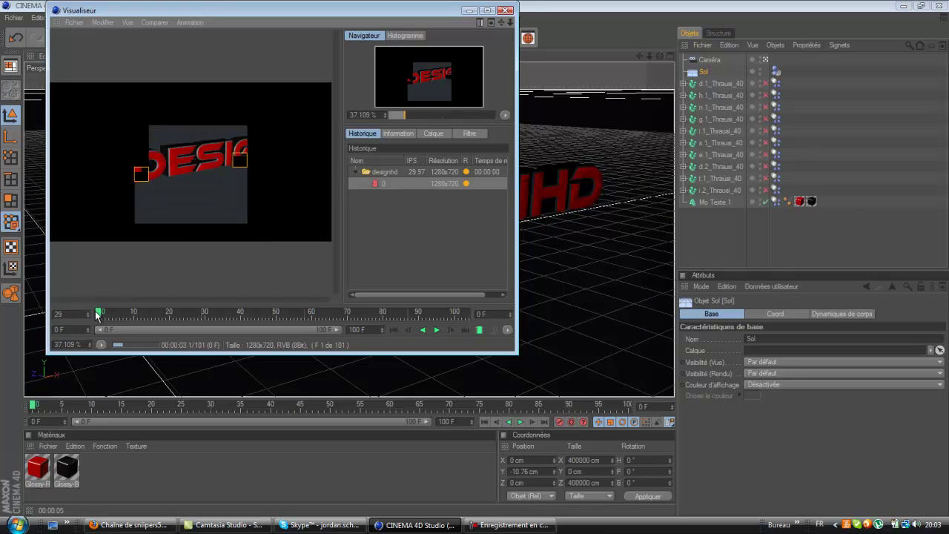
left_click(505, 10)
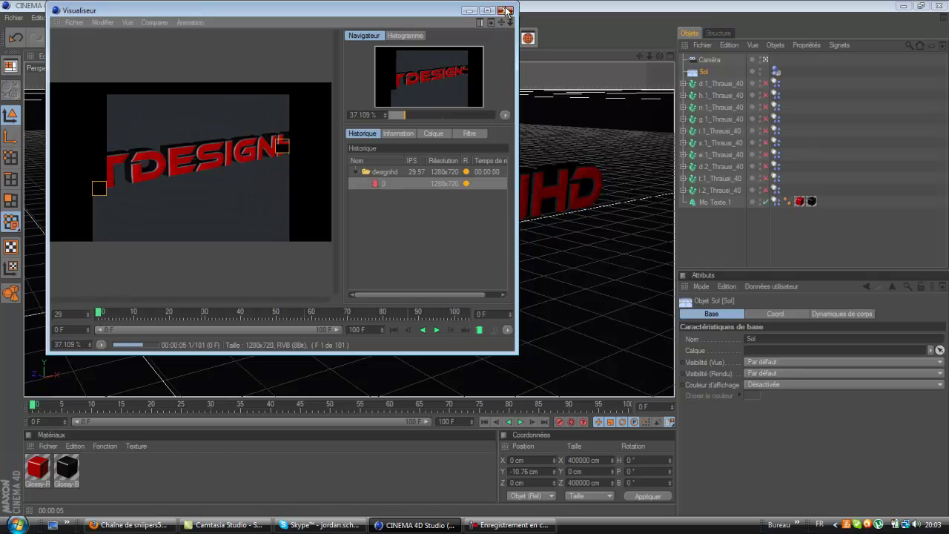
left_click(503, 302)
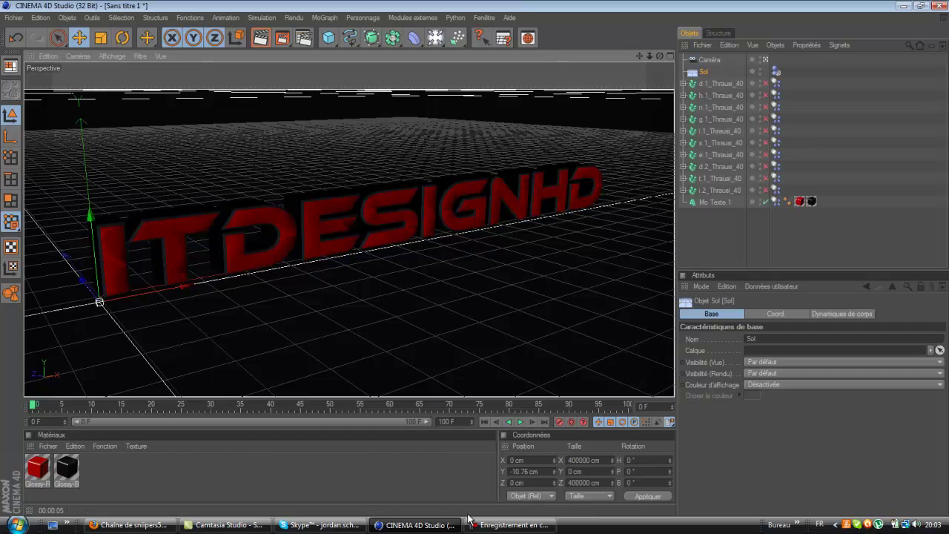
Quit the program without saving changes to the project "Sans titre 1".
left_click(942, 7)
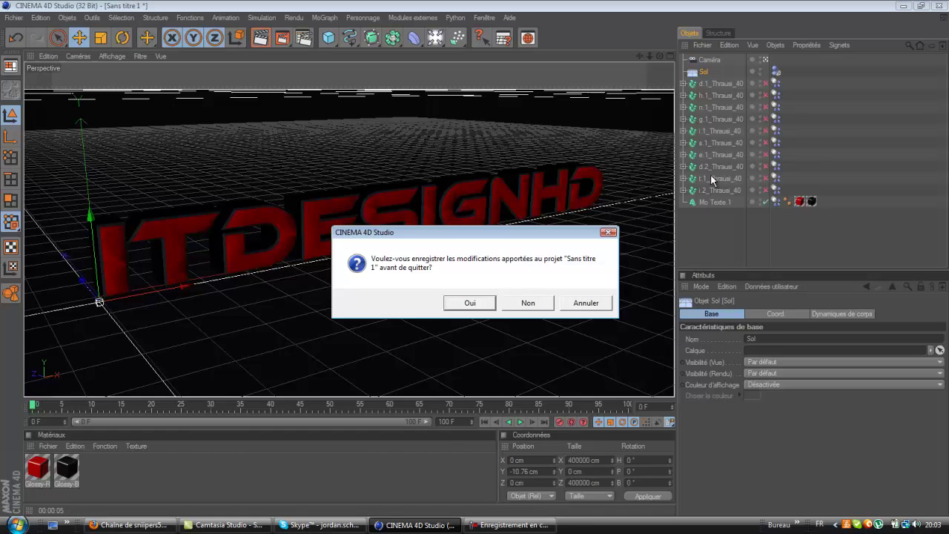
left_click(527, 303)
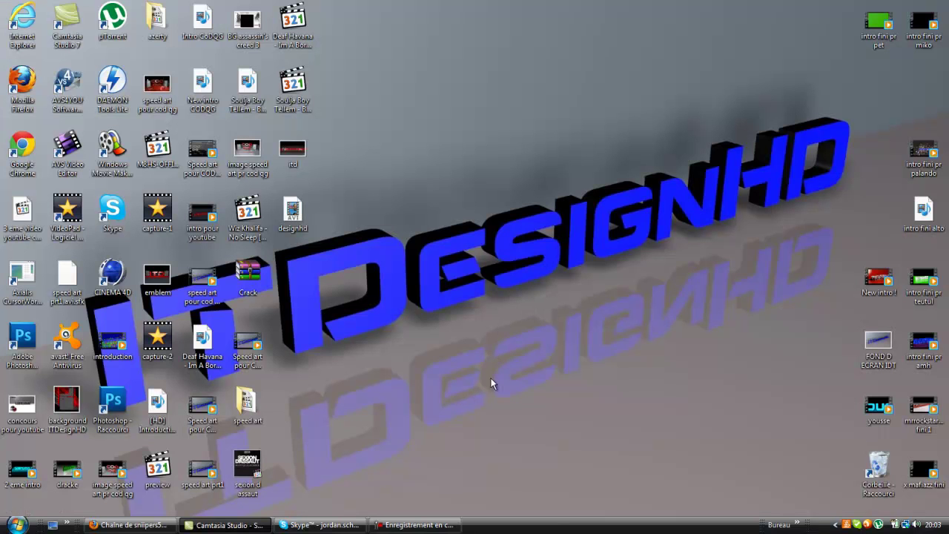